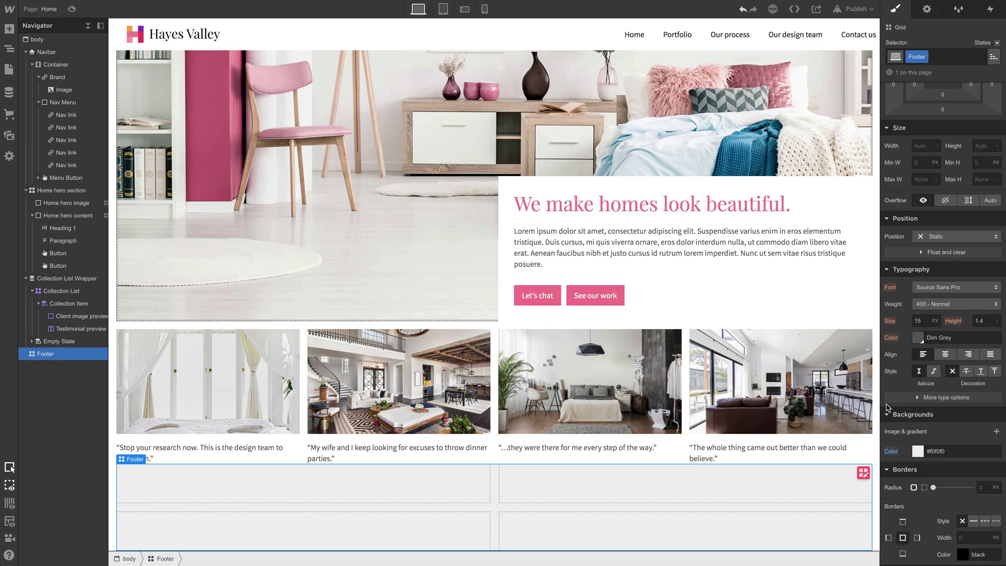
Set the Footer grid's top and bottom padding to 50 px
scroll(948, 246, "up", 3)
left_click_drag(950, 240, 950, 321)
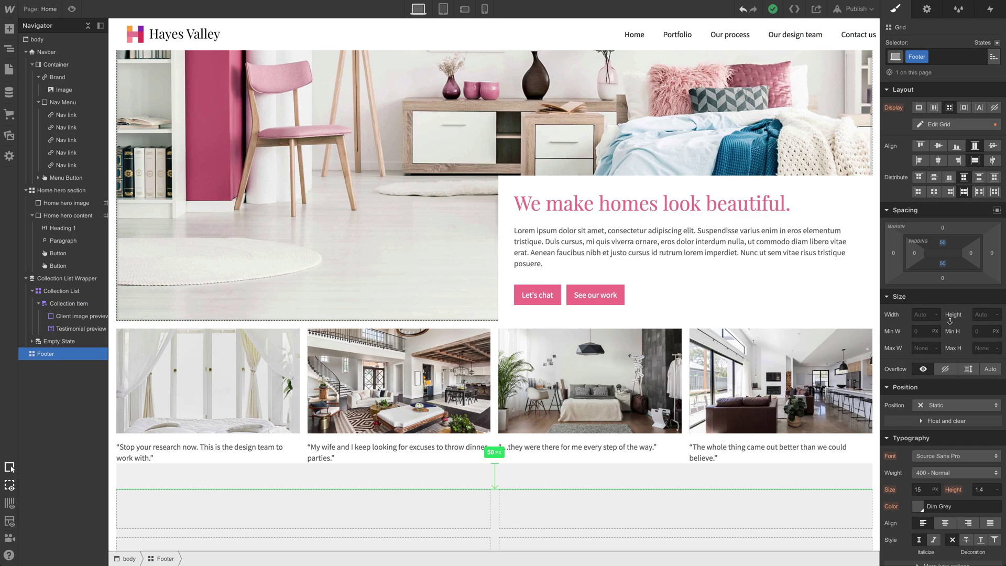
left_click_drag(950, 321, 950, 321)
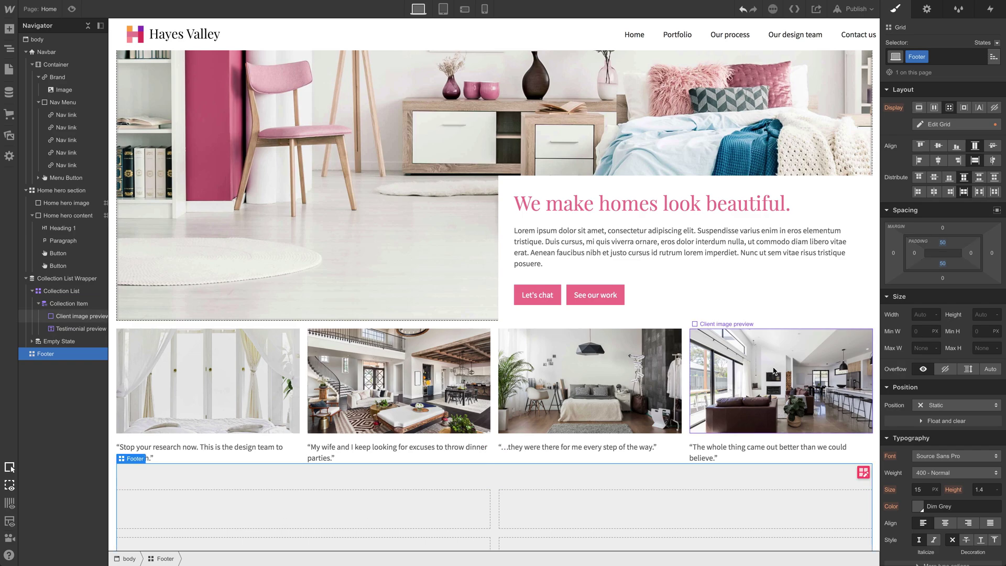
Copy the Hayes Valley logo image from the navbar into the Footer grid
scroll(146, 217, "down", 1)
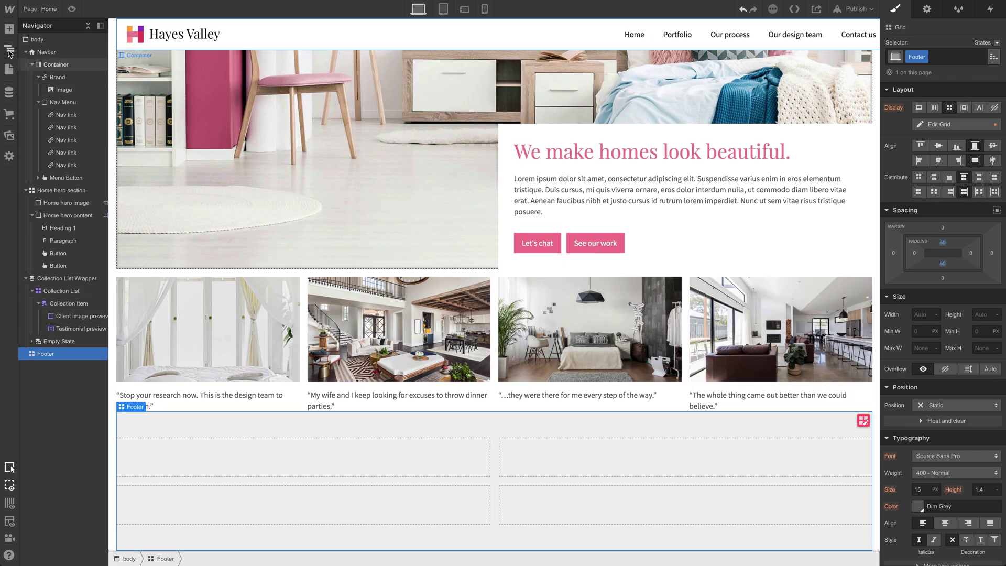
left_click(9, 30)
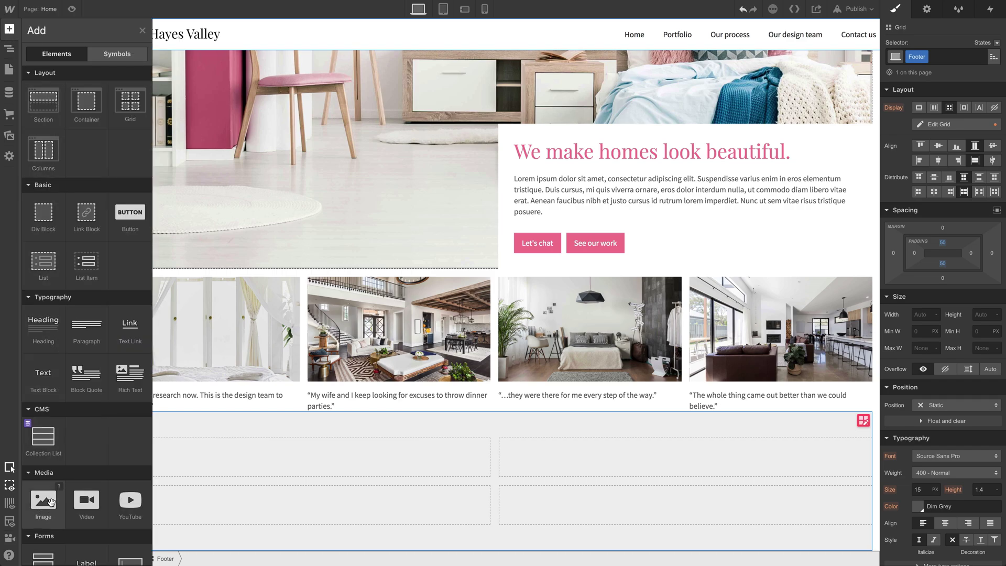
left_click_drag(51, 502, 203, 42)
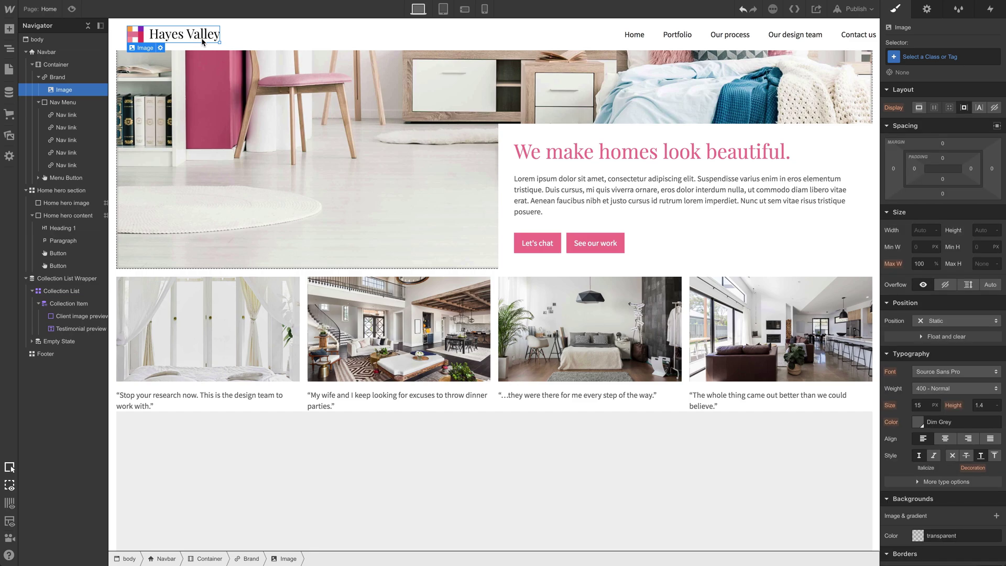
left_click(205, 450)
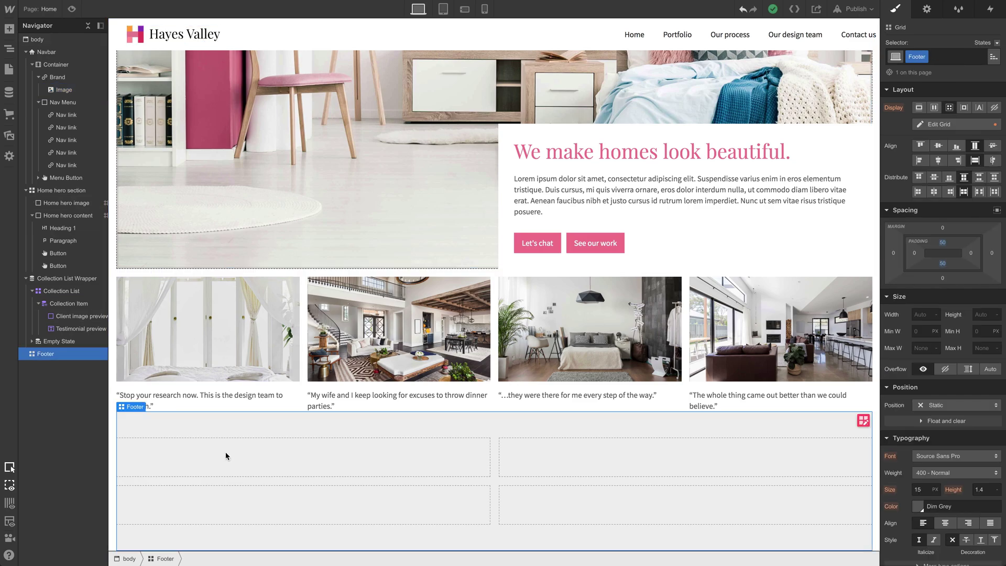
key("ctrl+v")
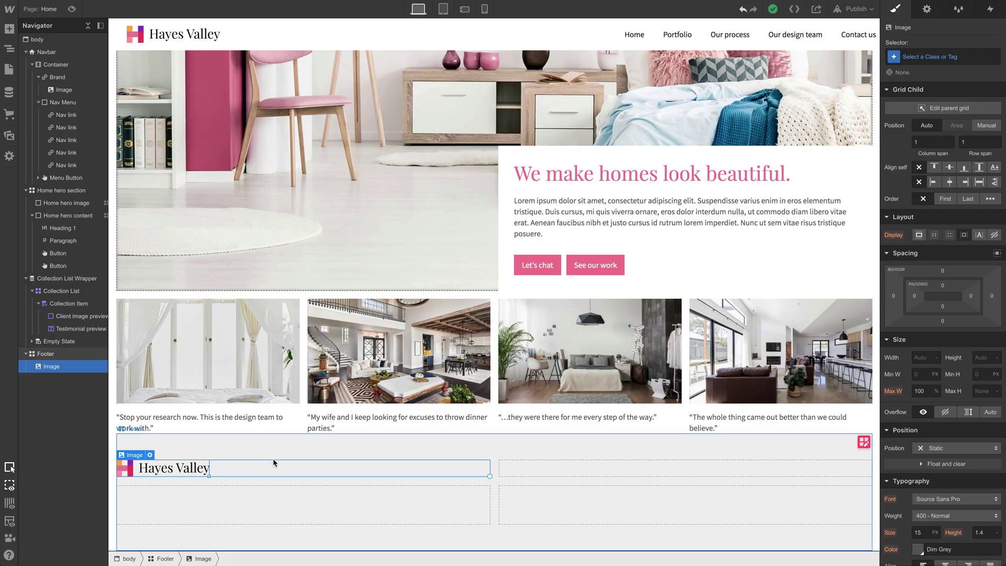
Add a div block to the Footer grid and position it manually in column 1, row 2, below the logo
left_click(9, 29)
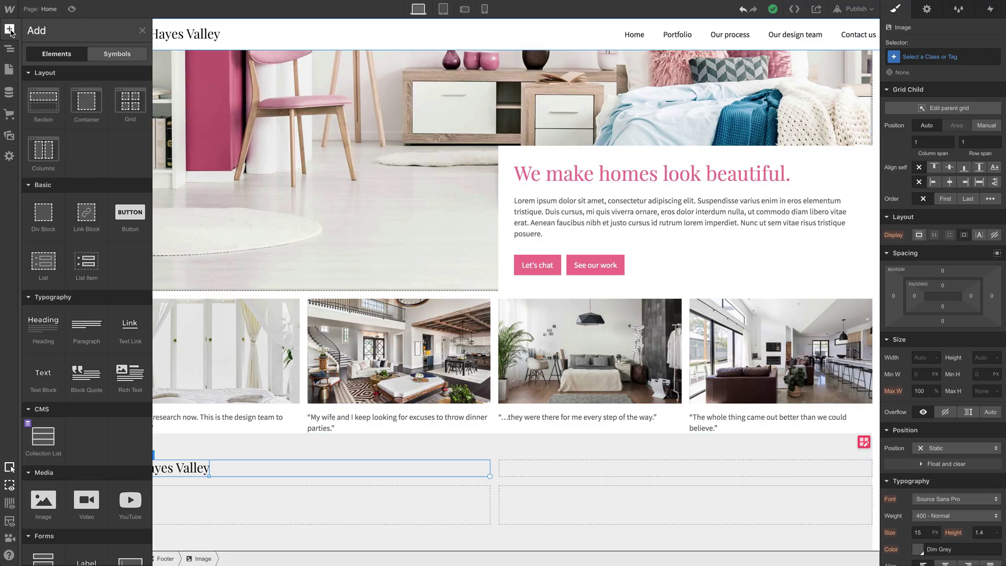
left_click_drag(43, 212, 570, 501)
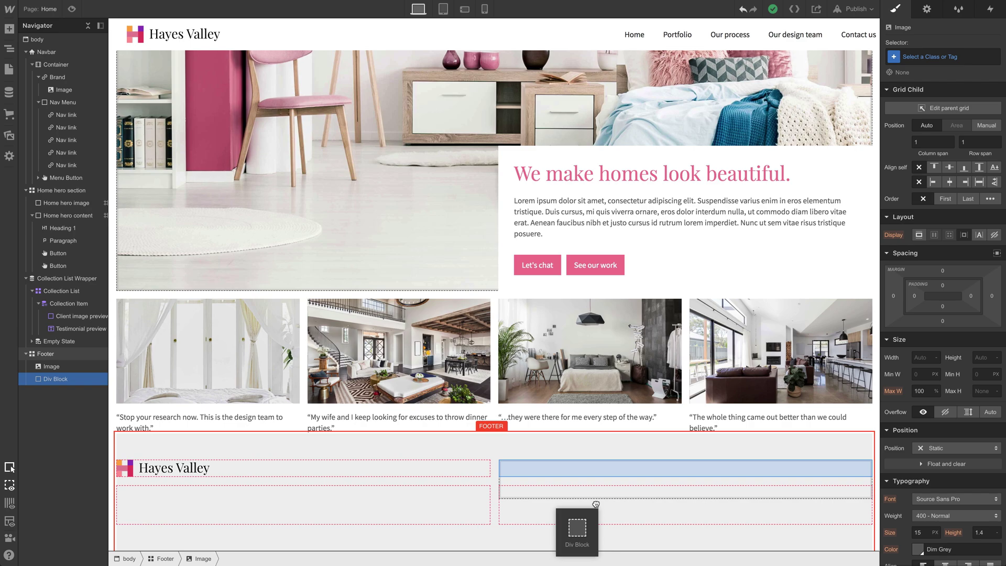
left_click_drag(595, 503, 633, 482)
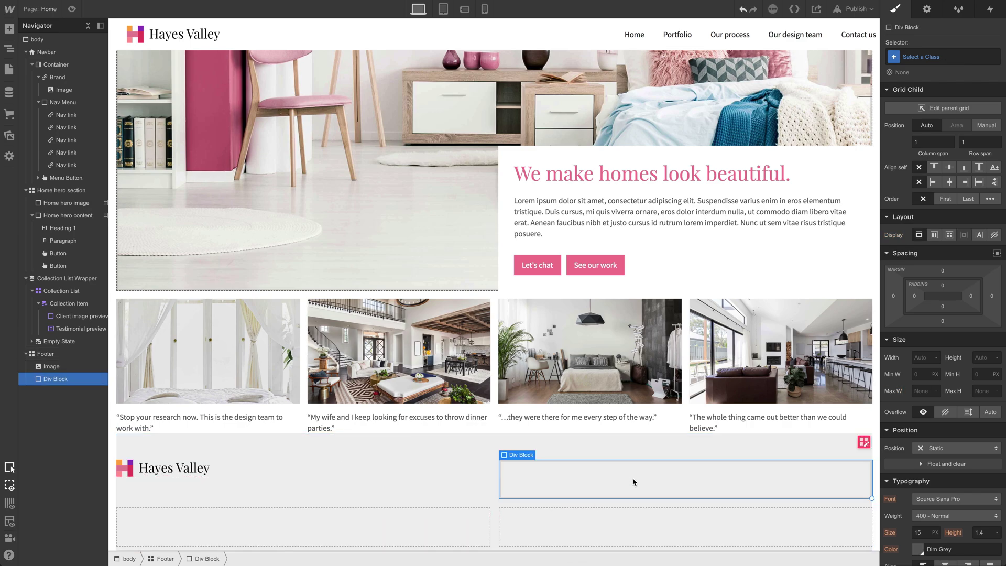
scroll(635, 483, "down", 1)
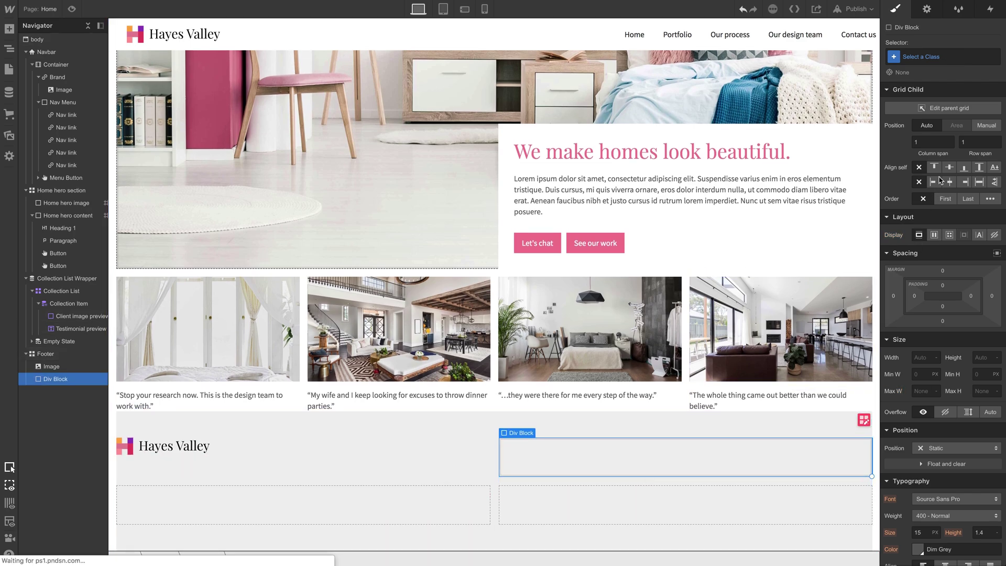
left_click(974, 129)
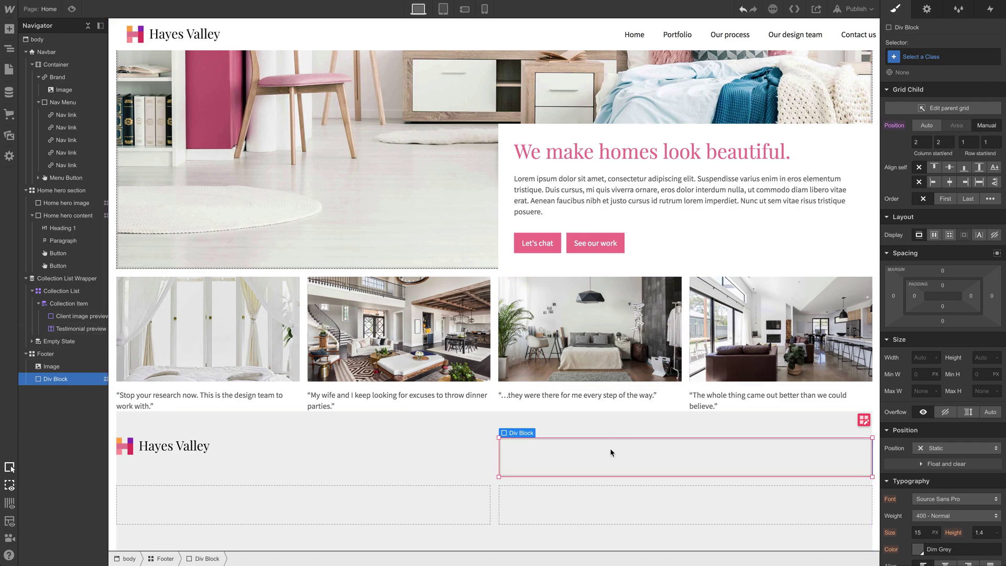
left_click_drag(610, 448, 440, 501)
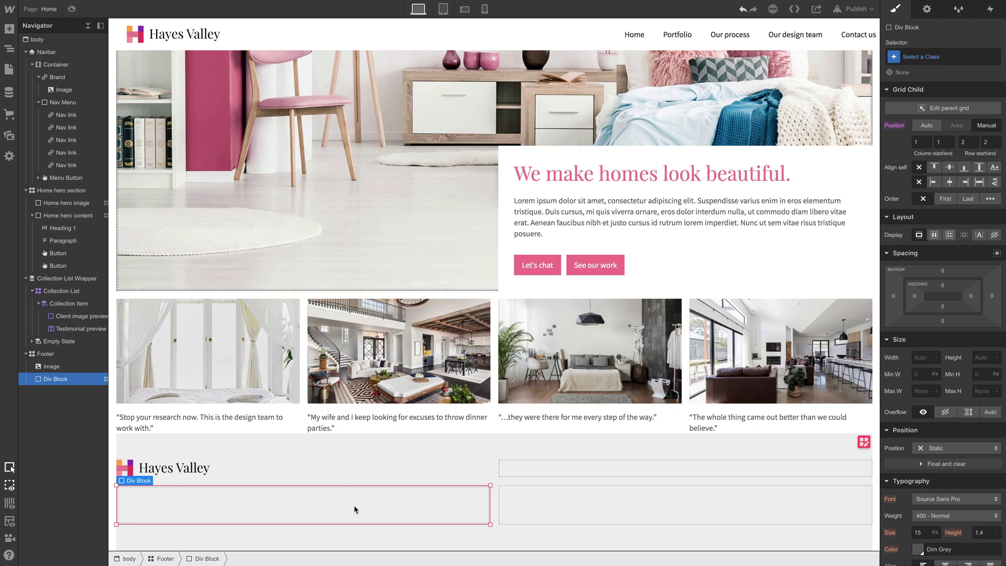
Add a text link inside the footer's div block and change its text to "Homepage"
left_click(10, 29)
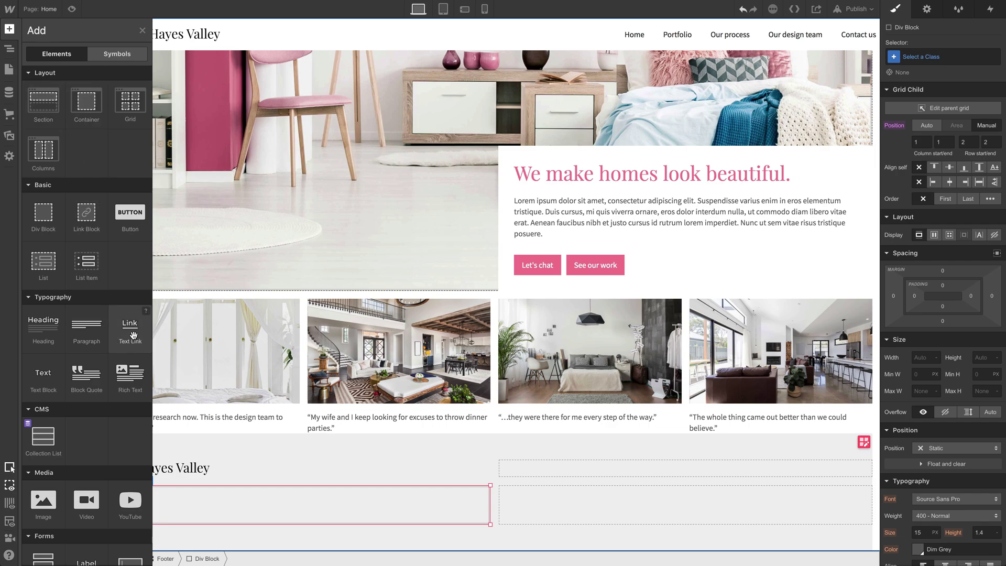
left_click_drag(133, 335, 303, 504)
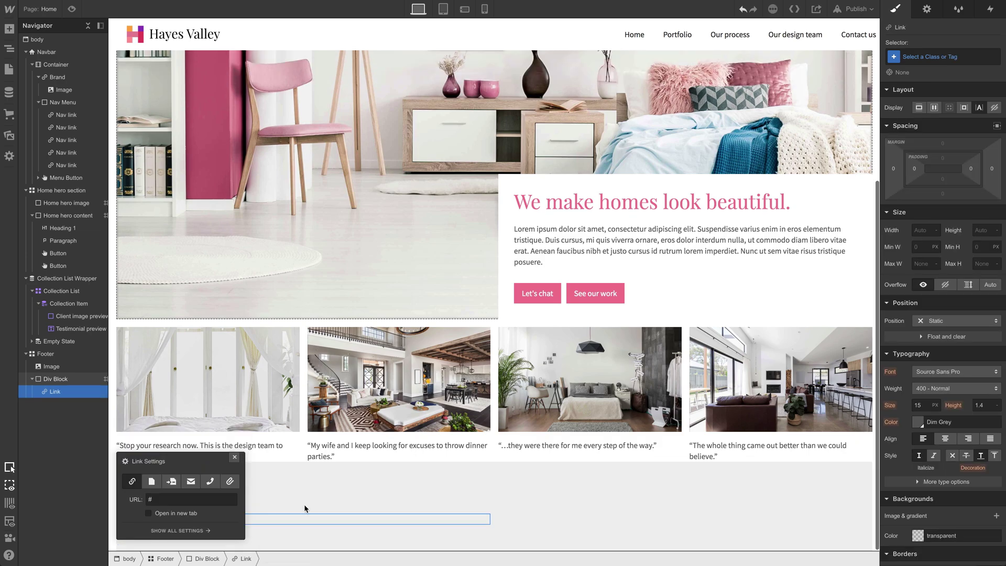
left_click(234, 457)
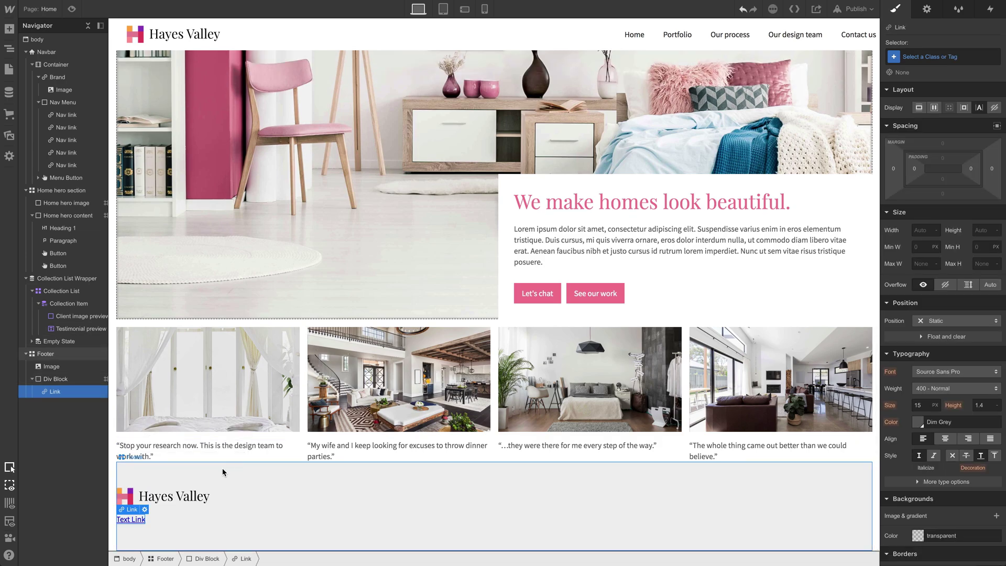
double_click(131, 519)
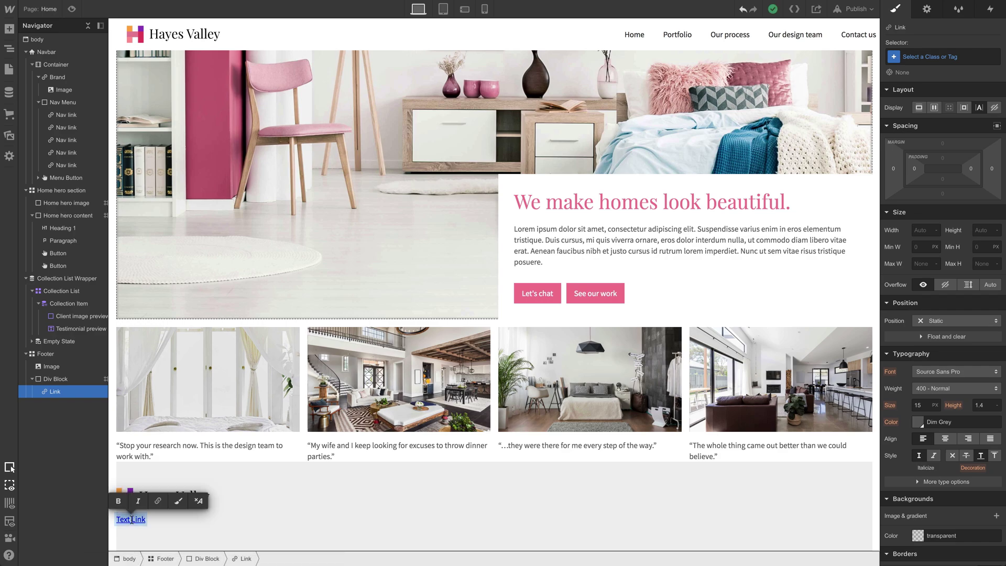
type("Homepage")
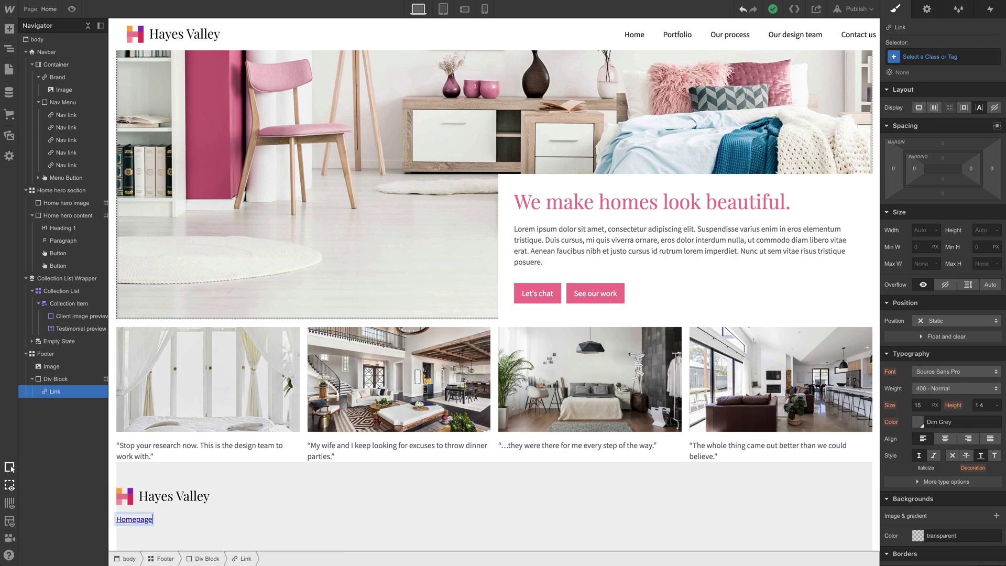
key("Escape")
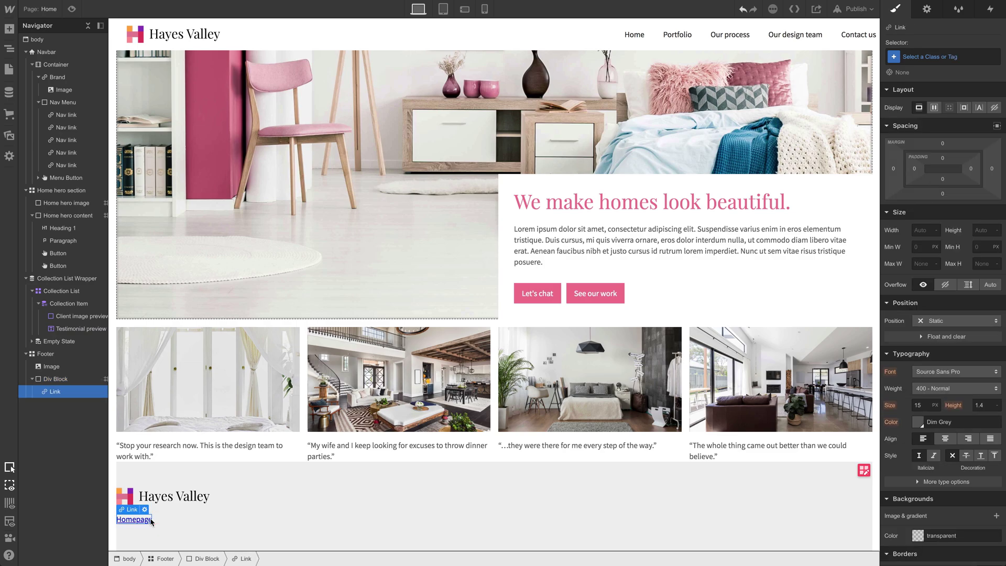
Give the Homepage link the class "Footer link" and duplicate it four times
left_click(928, 57)
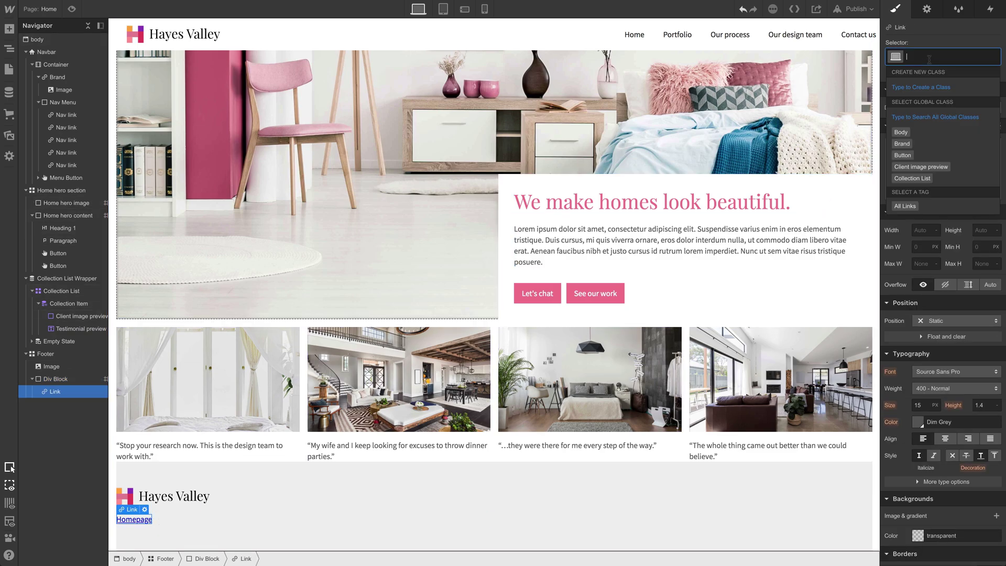
type("Footer link")
key("Return")
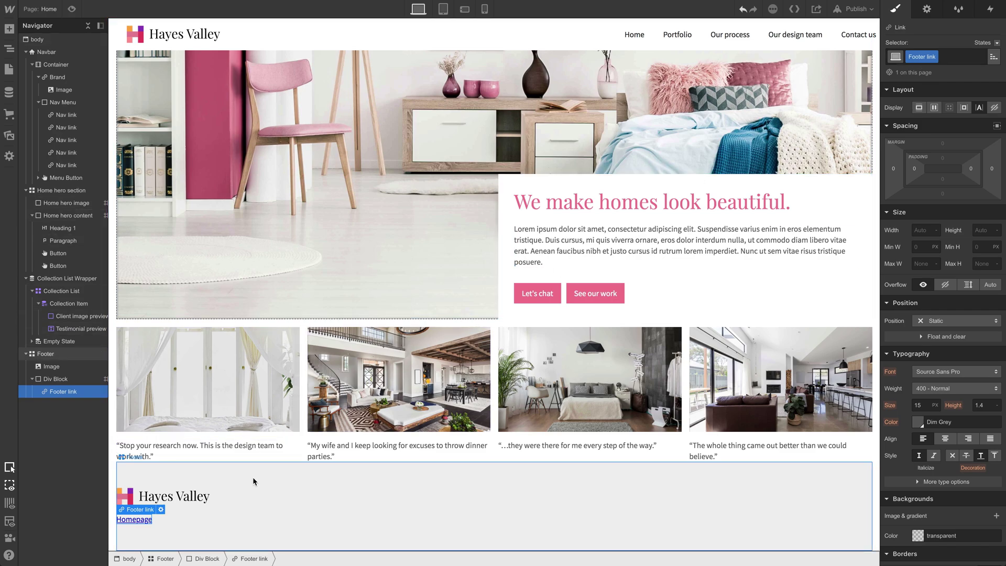
key("ctrl+d")
key("ctrl+d")
key("ctrl+d")
key("ctrl+d")
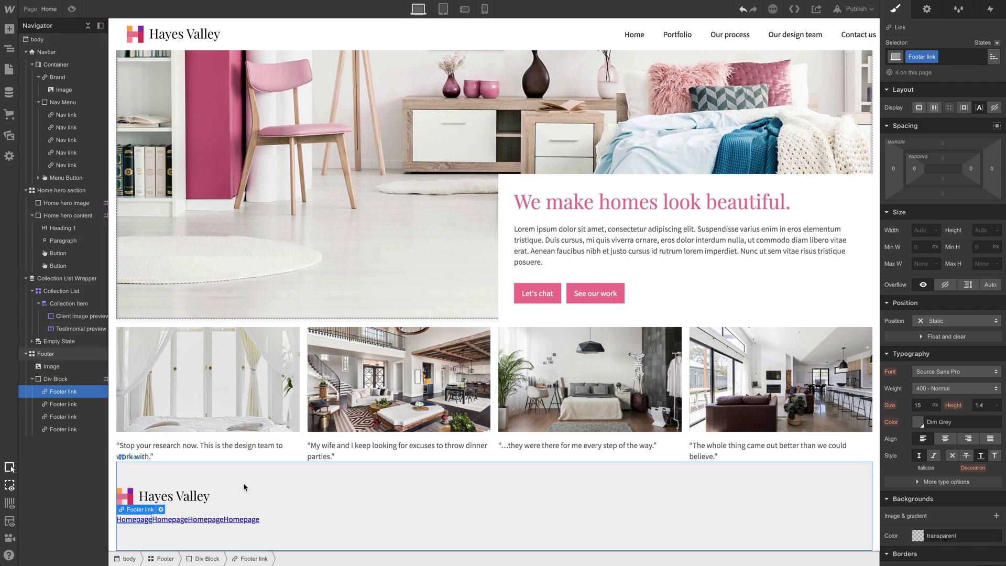
Rename the four duplicated footer links "Portfolio", "Our process", "Our design team" and "Contact us"
double_click(182, 519)
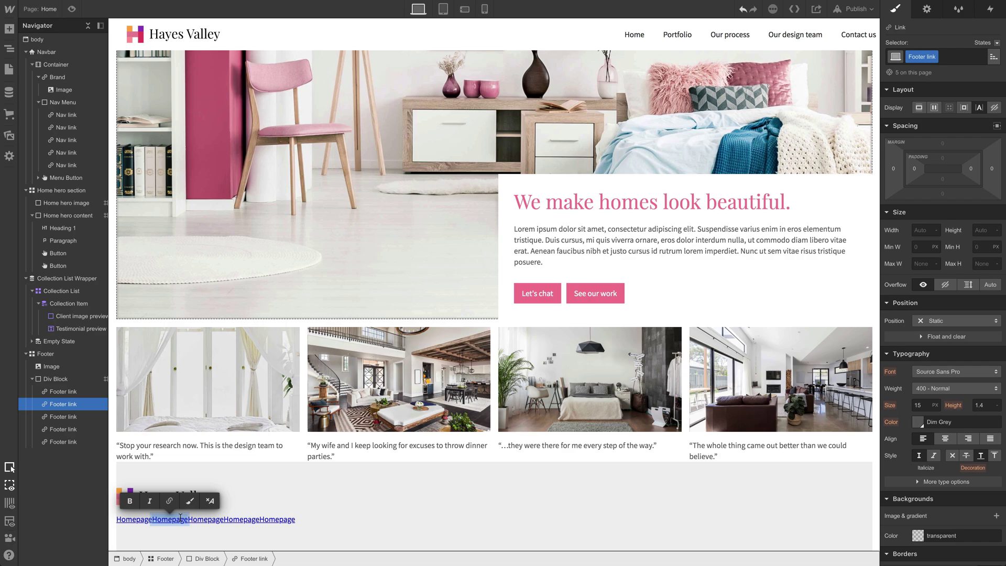
type("Portfolio")
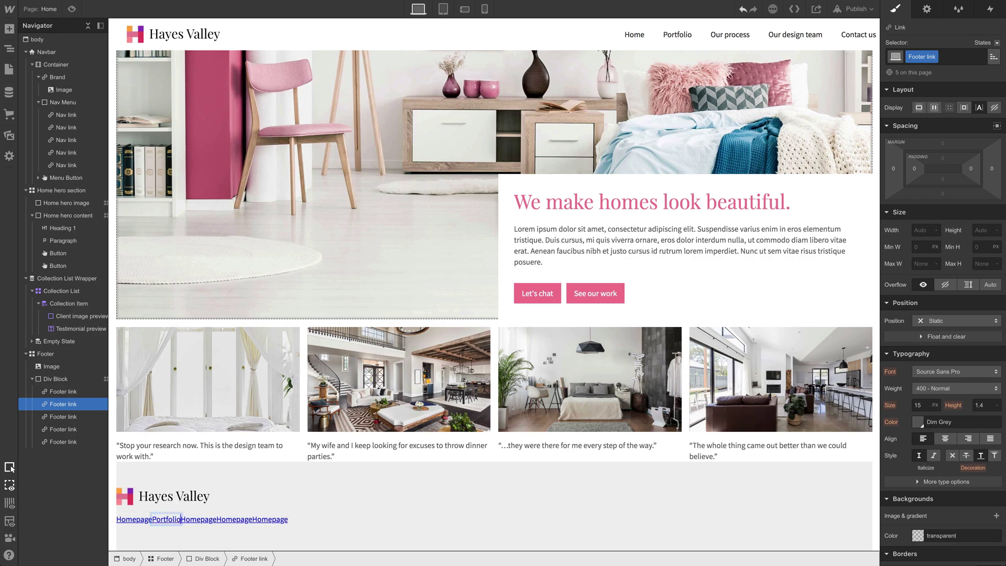
double_click(198, 518)
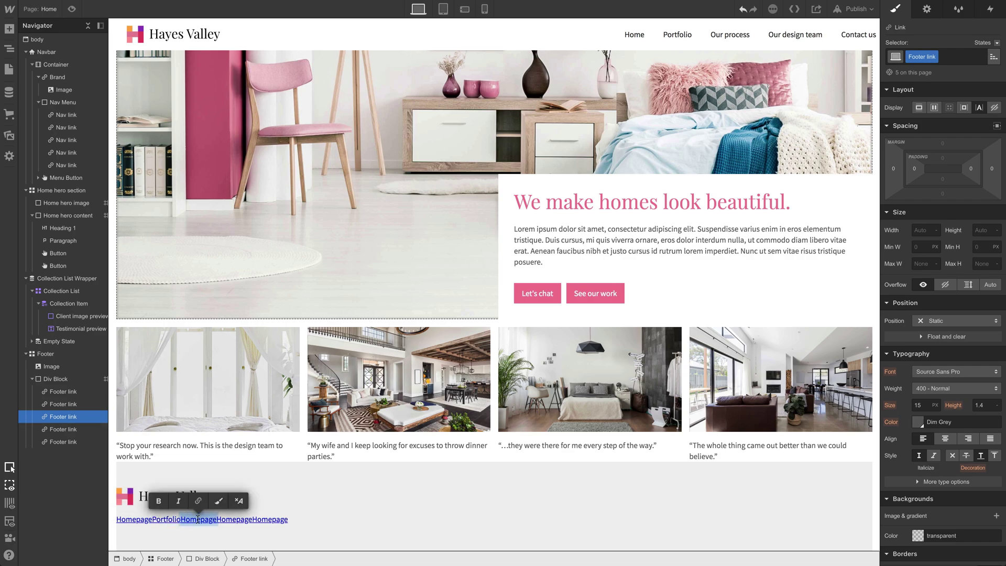
type("Our process")
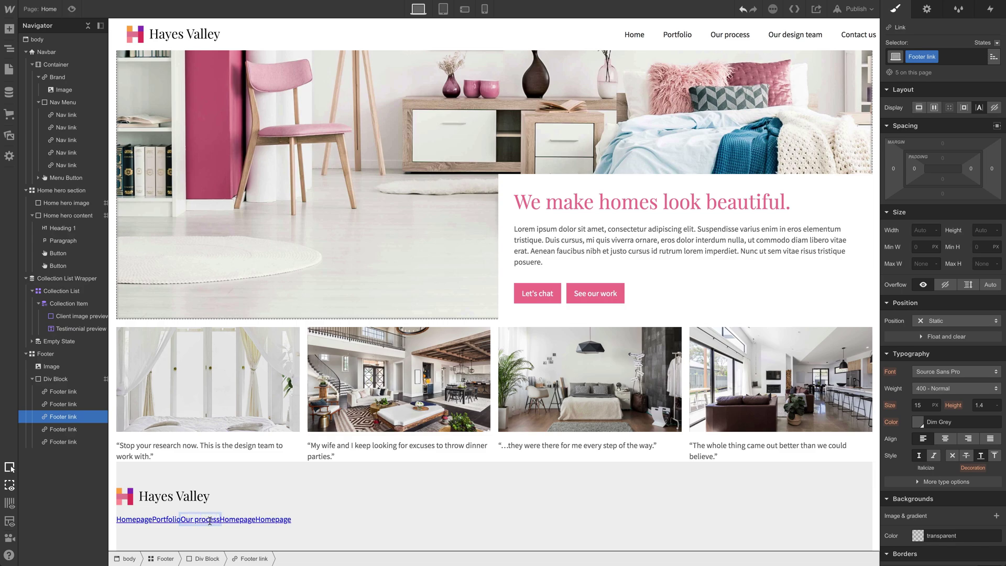
double_click(232, 518)
type("Our design team")
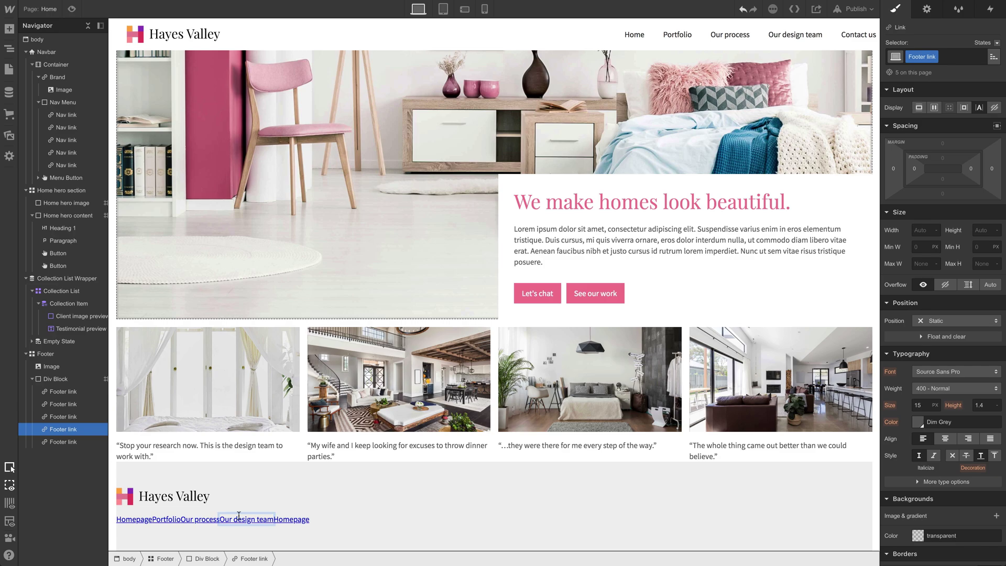
left_click(297, 518)
double_click(297, 518)
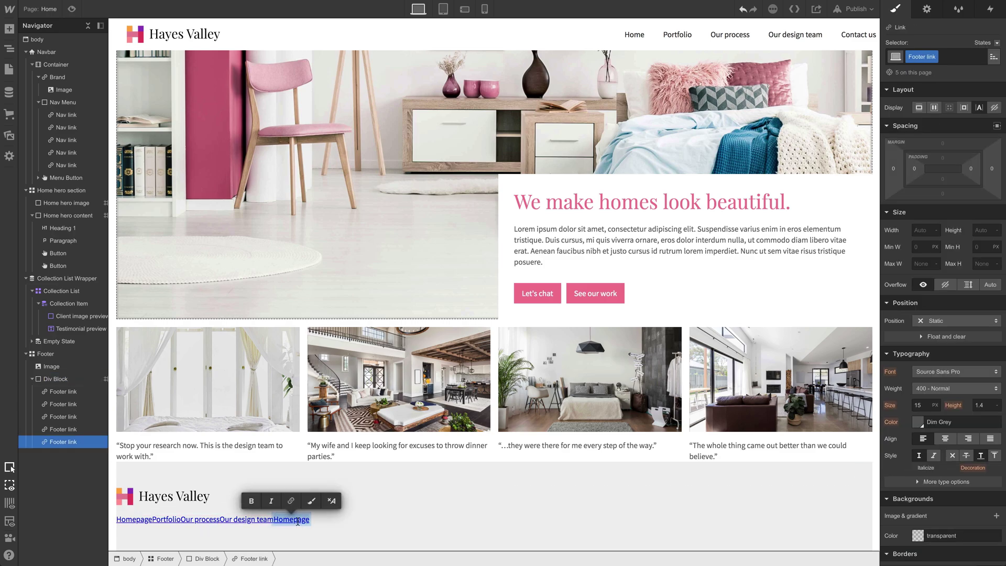
type("Contact us")
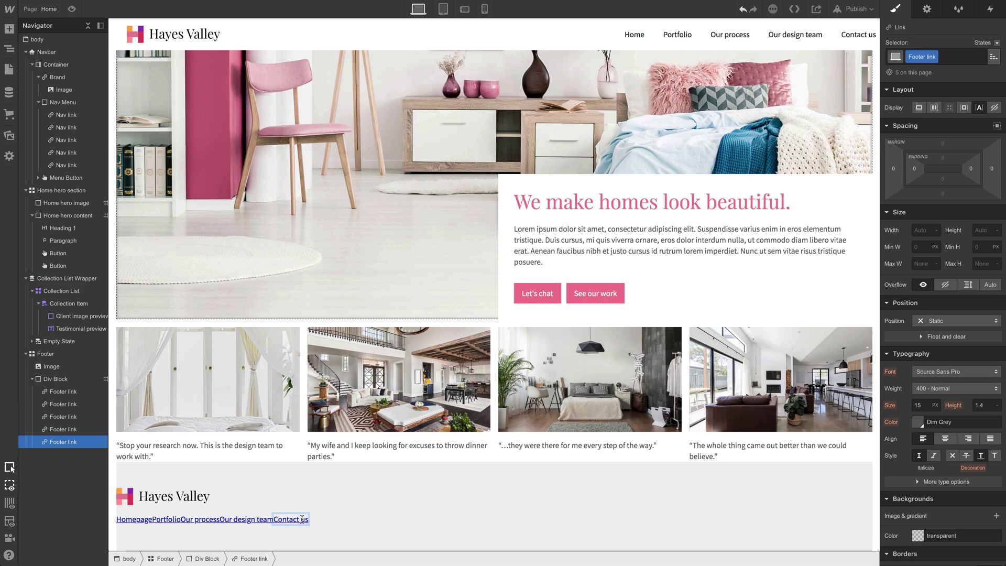
left_click(375, 513)
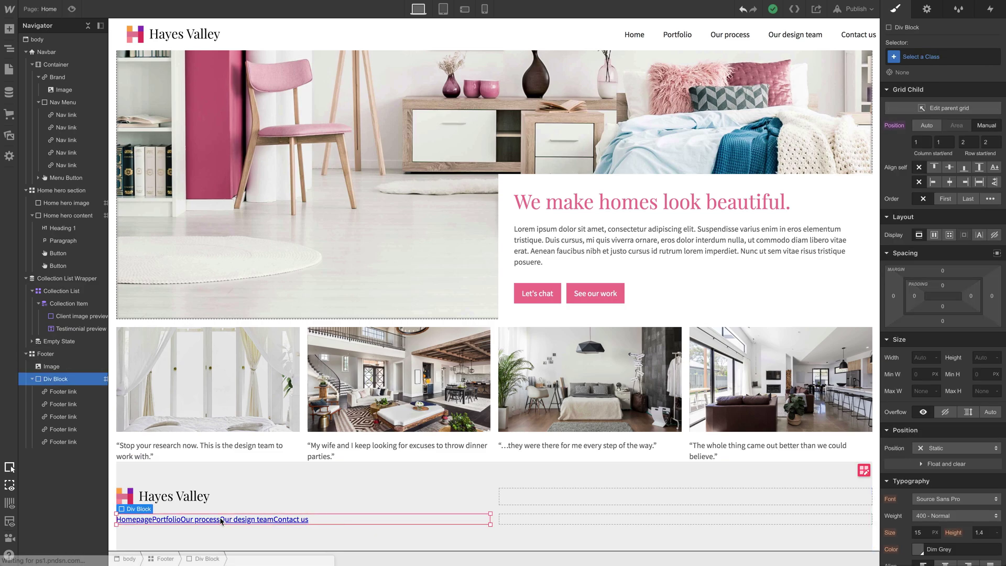
Set the Footer link class's display to block so the footer links stack vertically
left_click(139, 521)
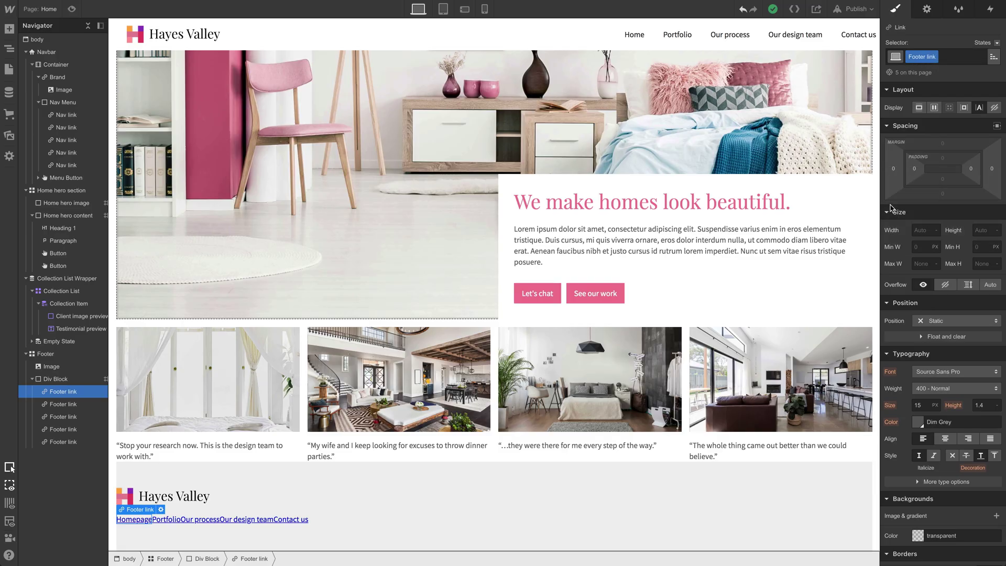
left_click(919, 108)
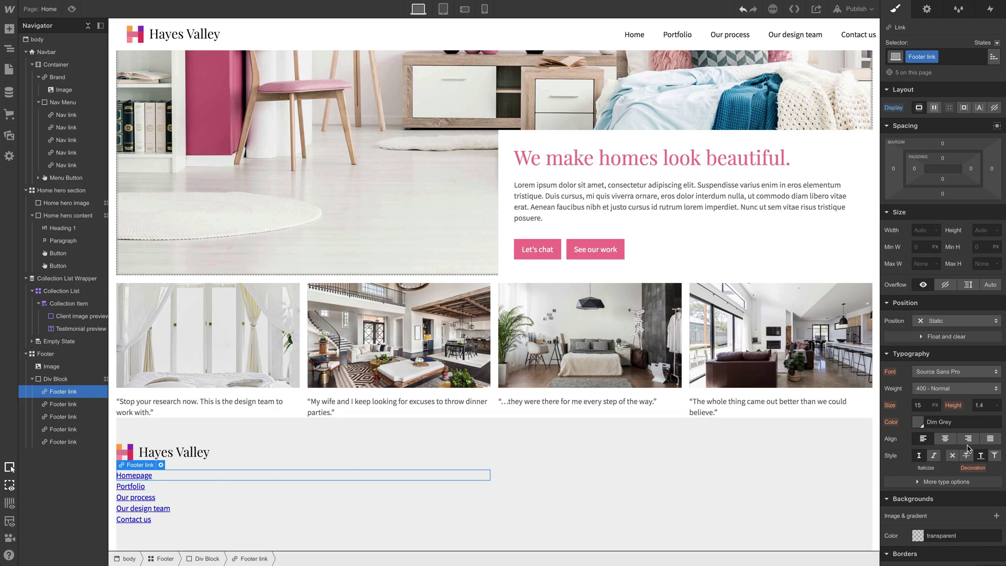
Right-align the text of the div block that holds the footer links
left_click(210, 559)
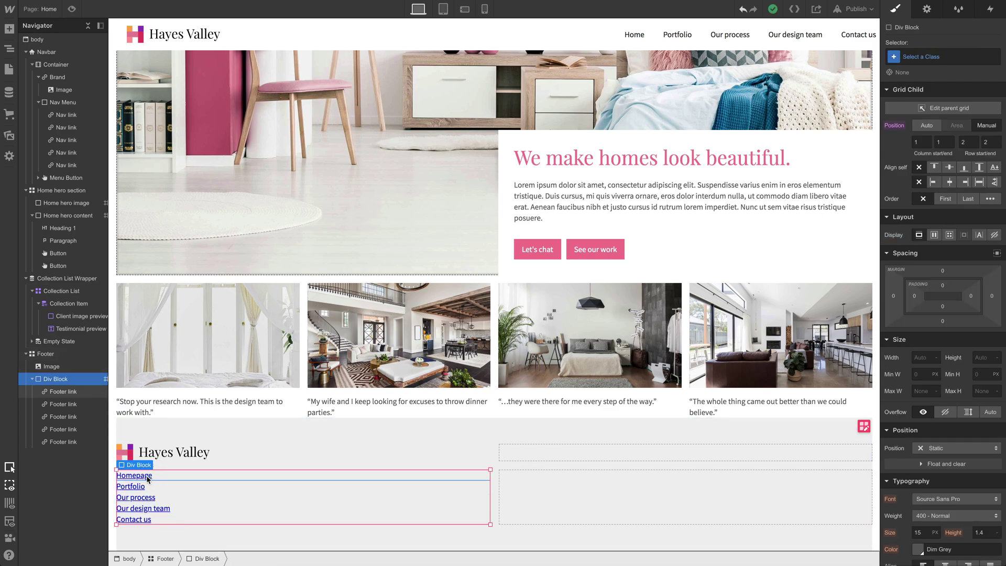
left_click(148, 478)
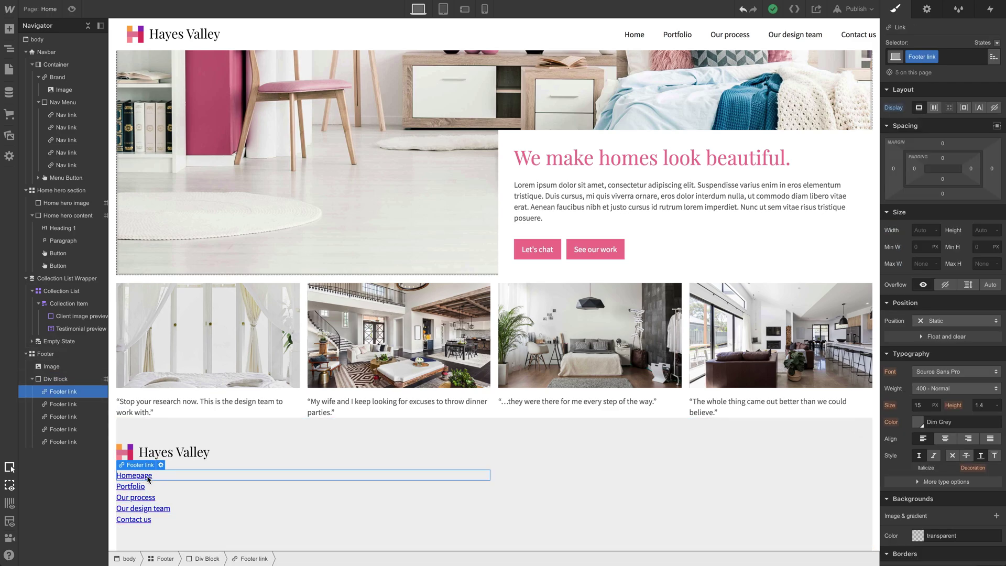
left_click(206, 558)
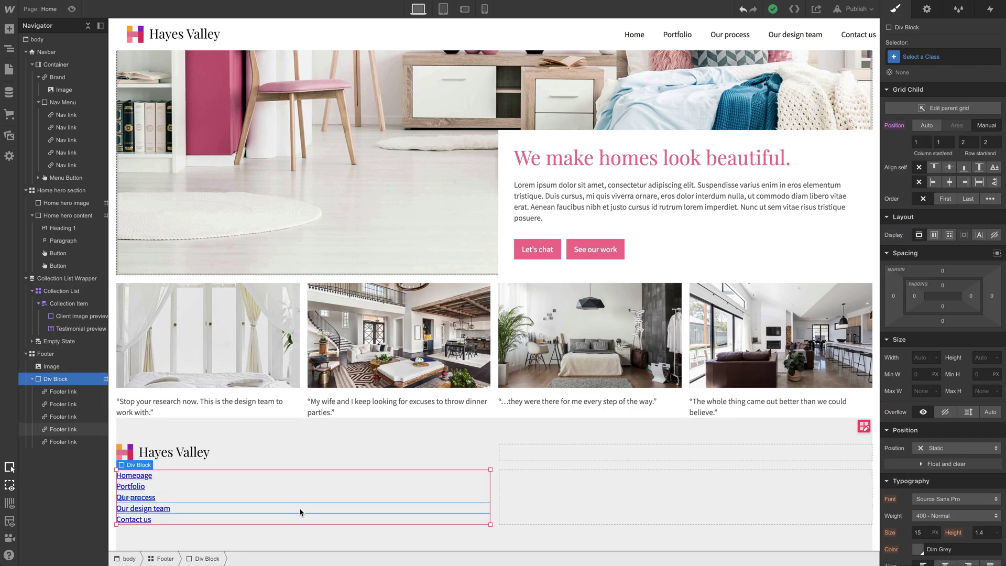
scroll(942, 497, "down", 1)
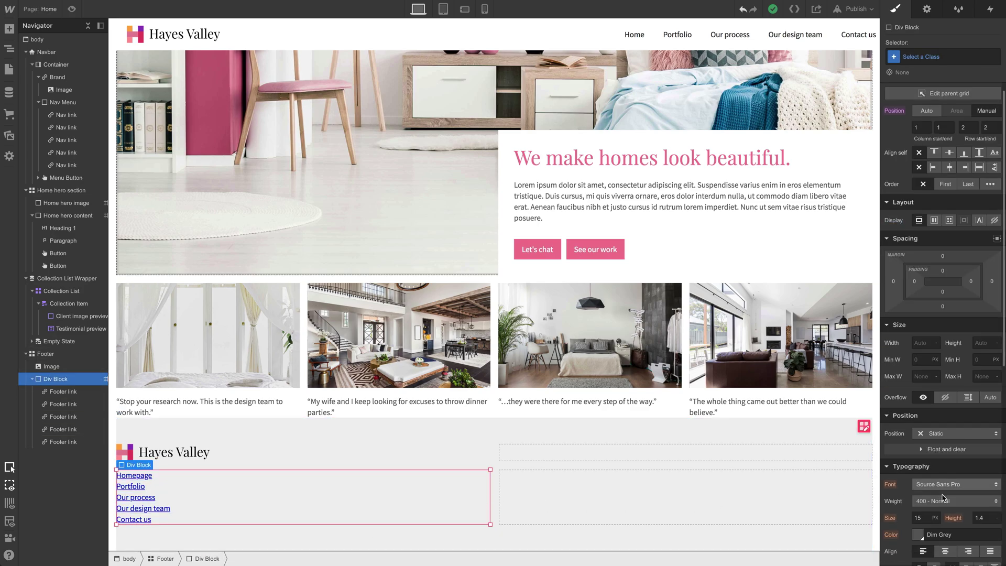
left_click(968, 550)
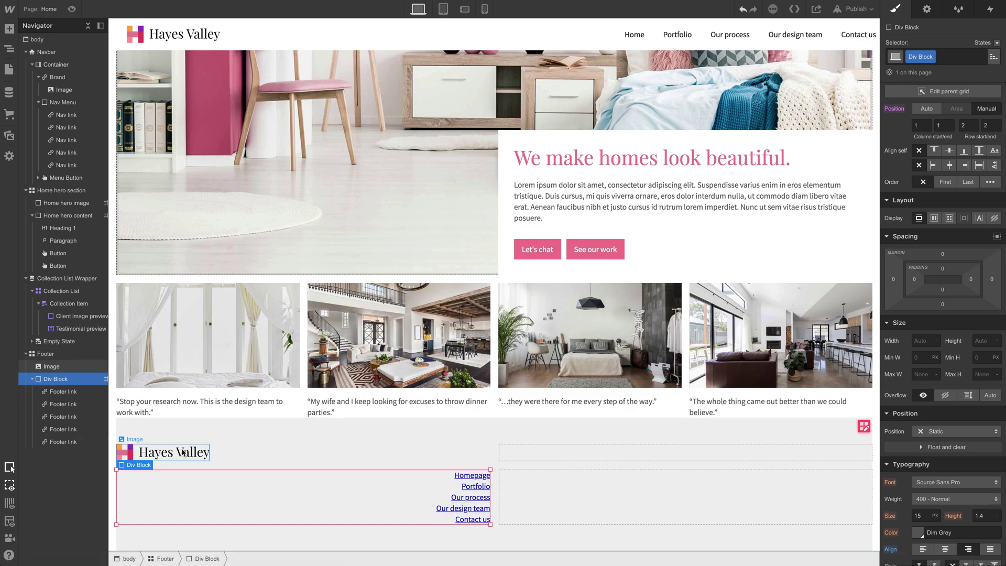
Align the footer logo image horizontally to the end of its grid cell
left_click(199, 452)
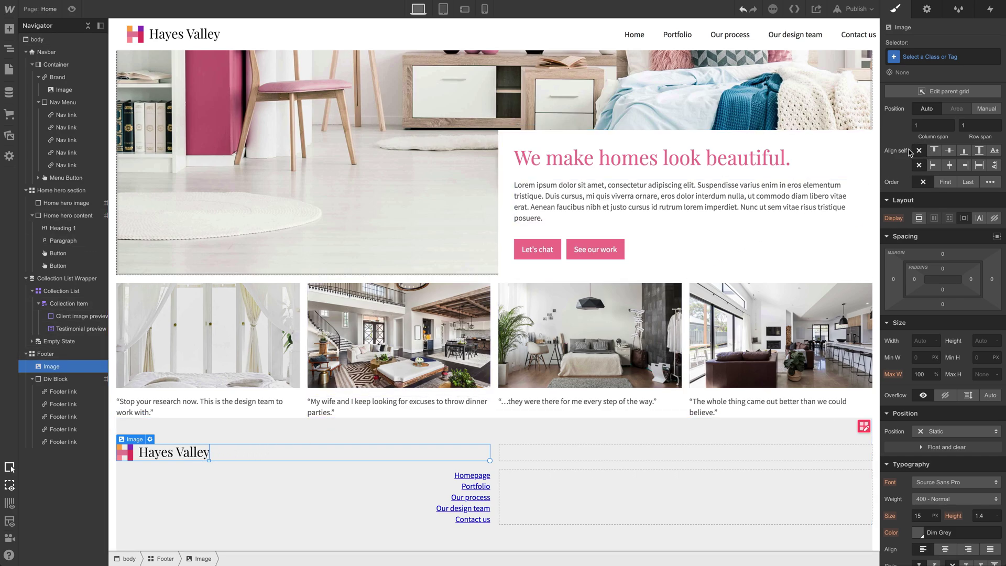
left_click(964, 151)
left_click(964, 166)
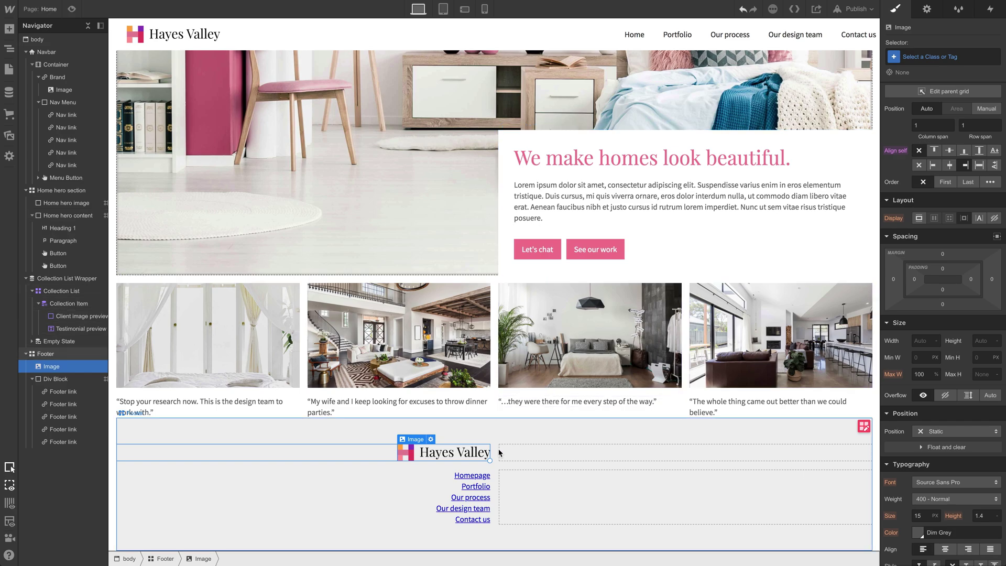
Remove the underline from the Footer link class and set its text color to the Dim Grey swatch
left_click(472, 477)
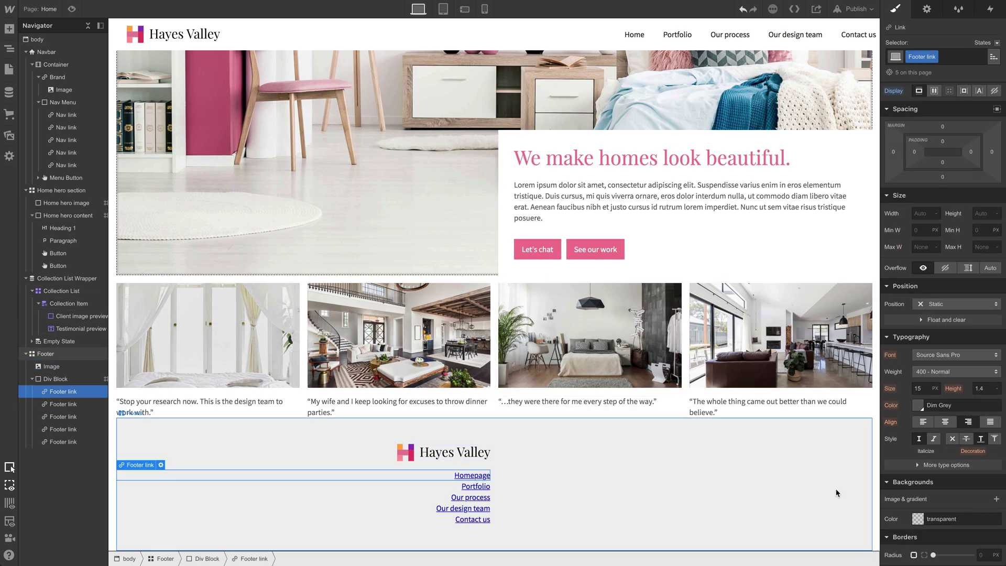
left_click(954, 443)
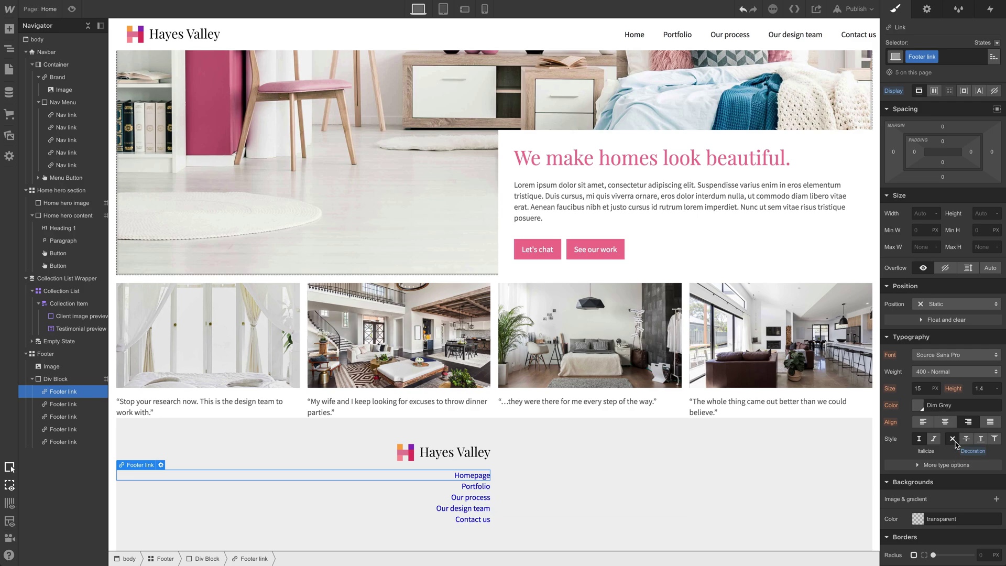
left_click(918, 406)
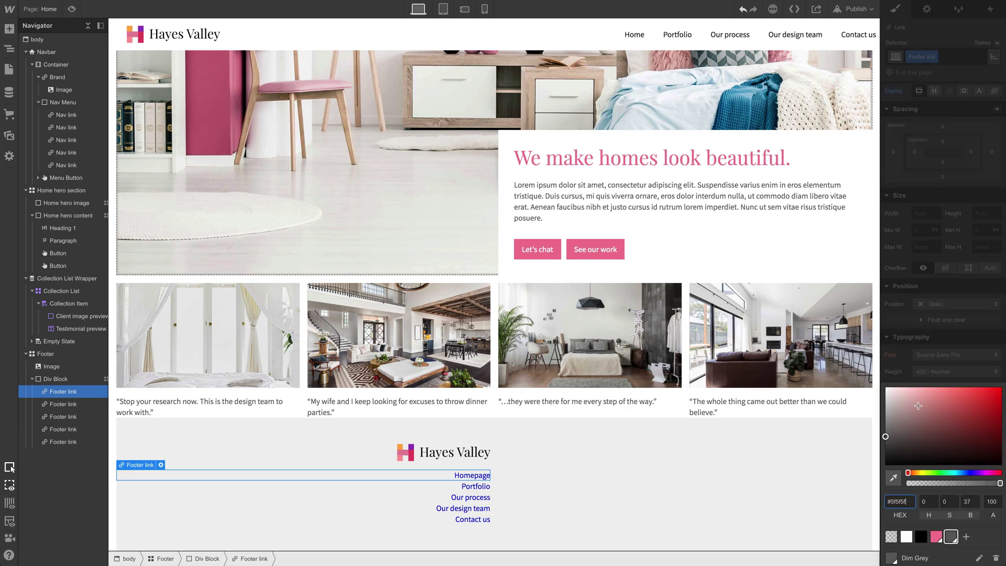
left_click(933, 538)
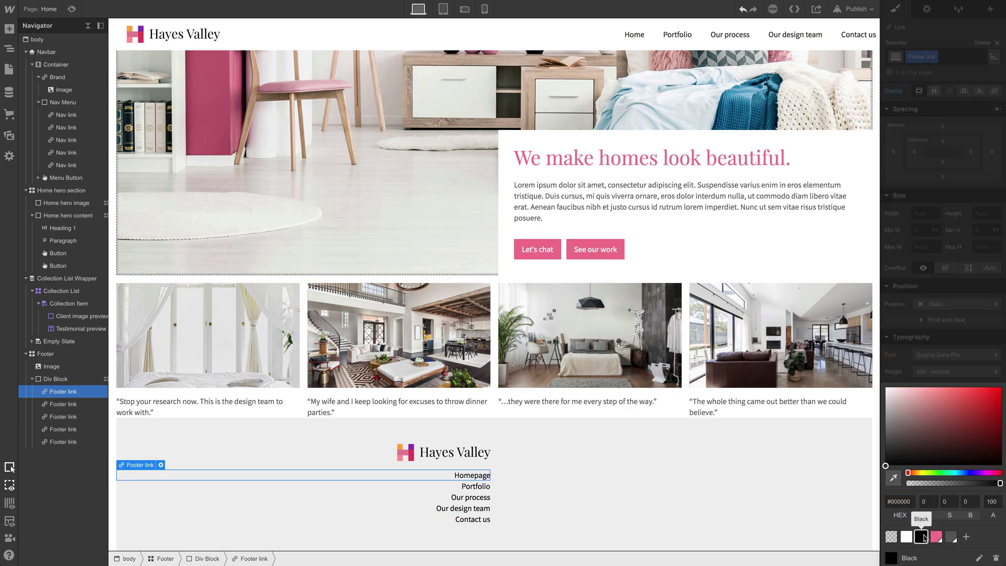
left_click(951, 537)
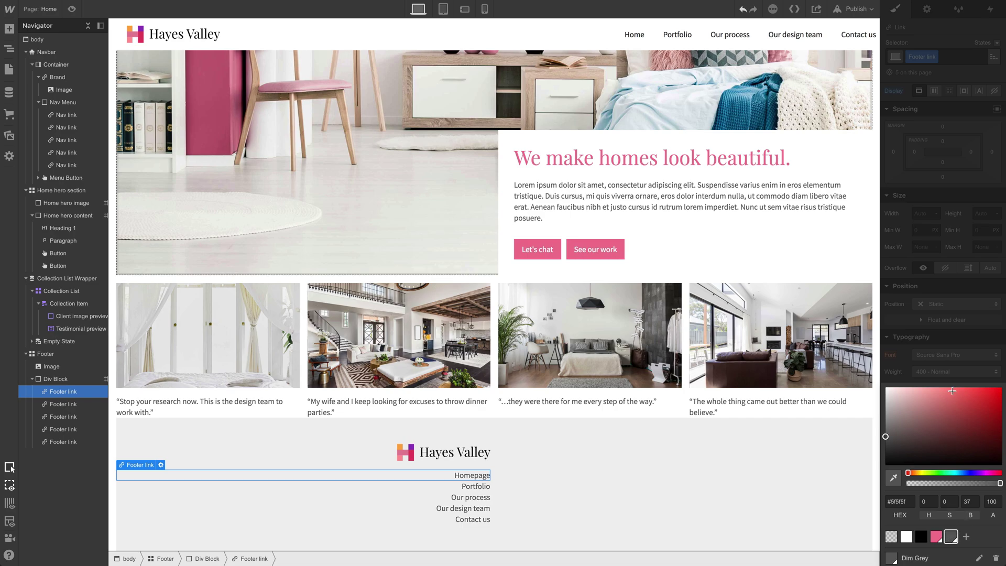
left_click(954, 366)
Give the Footer link class a bottom margin of 5 px
scroll(953, 316, "up", 1)
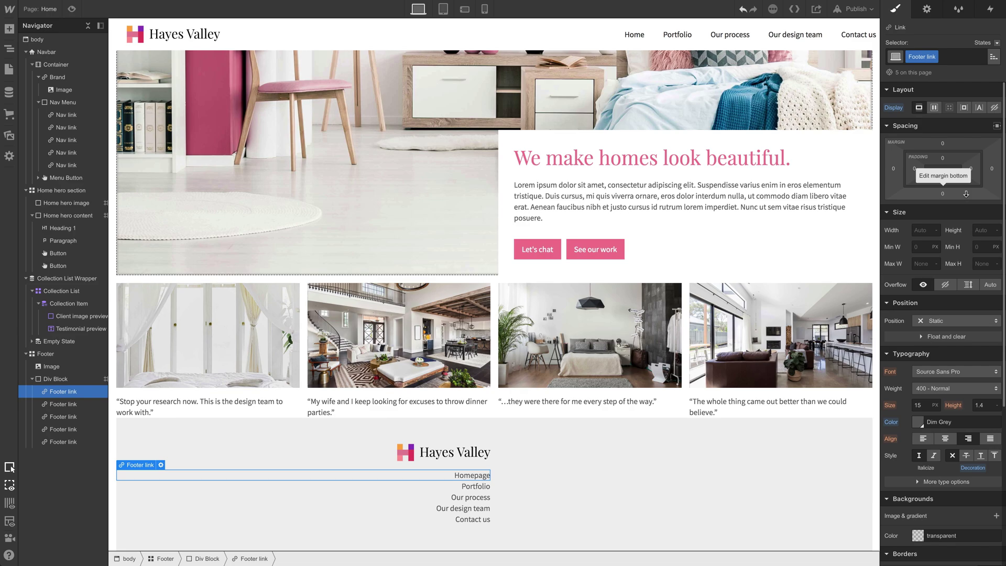
mouse_move(965, 194)
left_mouse_down()
mouse_move(962, 210)
mouse_move(962, 201)
left_mouse_up()
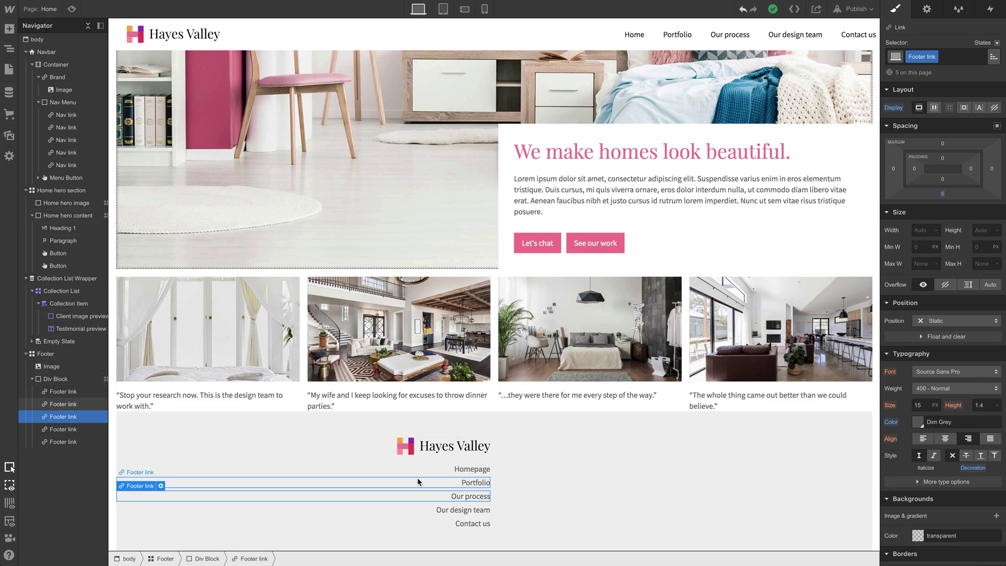
left_click_drag(419, 473, 420, 475)
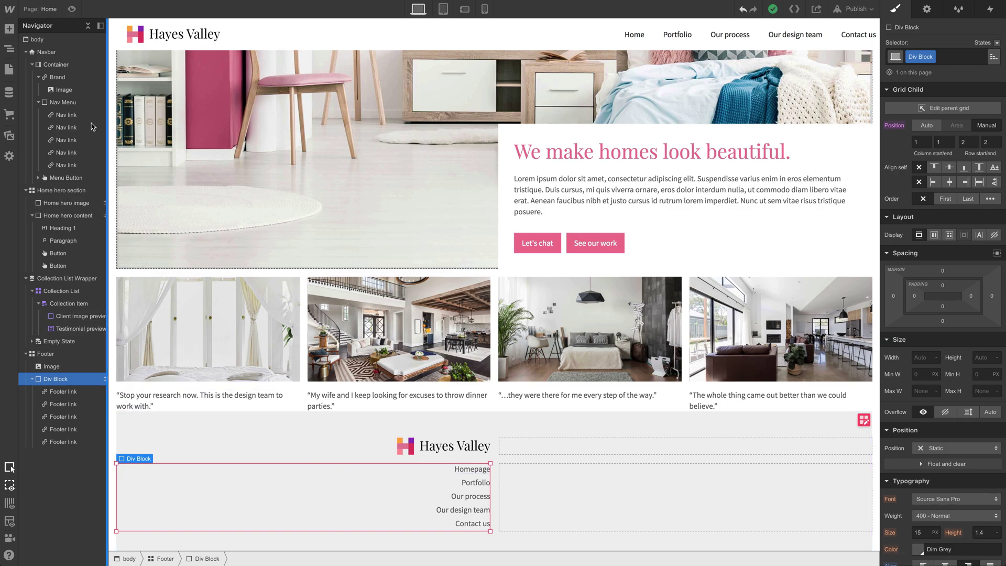
Add a div block in the empty grid cell beside the footer links and place a paragraph inside it
left_click(9, 29)
left_click_drag(46, 216, 620, 501)
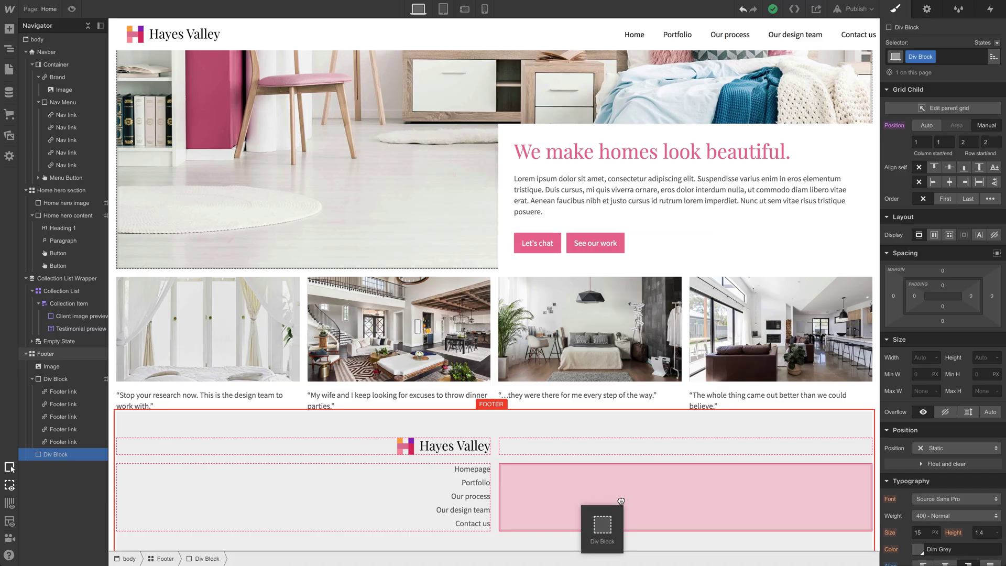
left_click_drag(621, 500, 621, 500)
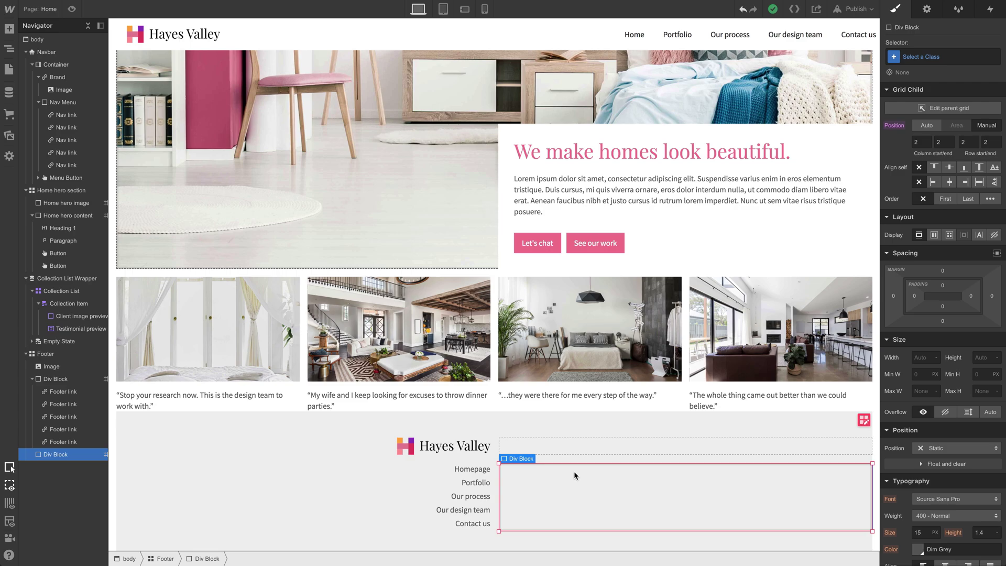
left_click(10, 30)
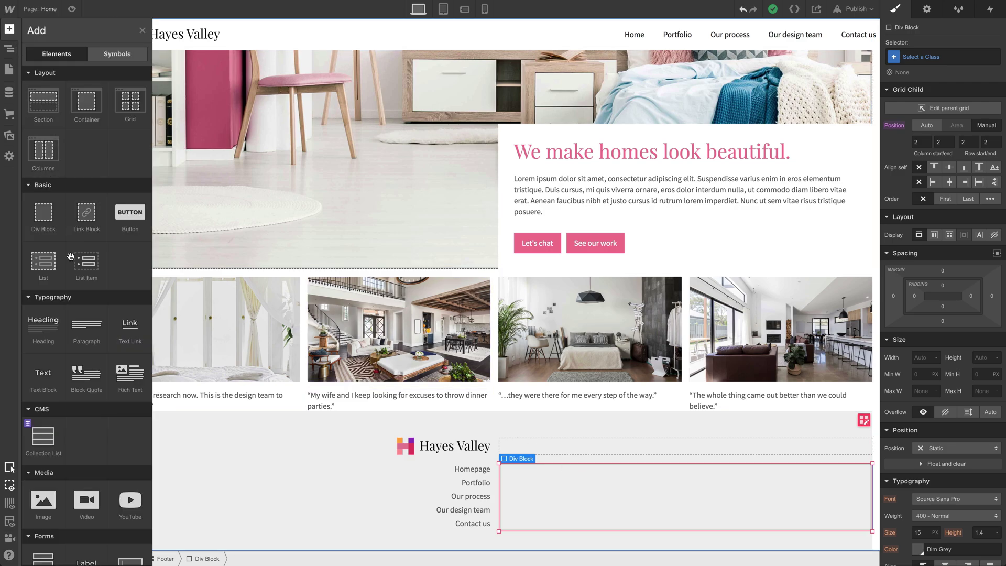
mouse_move(87, 326)
left_mouse_down()
mouse_move(47, 336)
mouse_move(45, 198)
mouse_move(51, 468)
mouse_move(53, 458)
left_mouse_up()
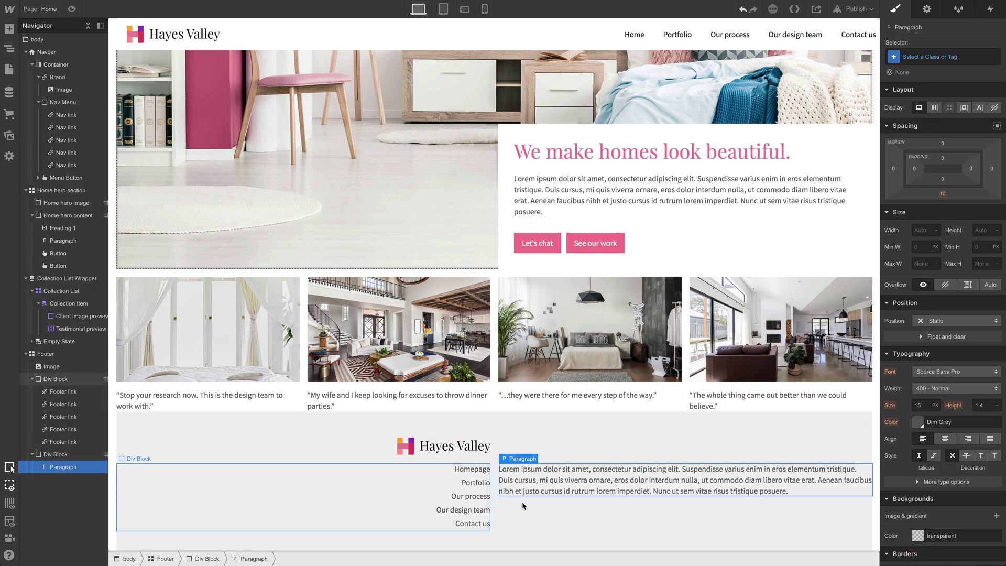
Apply the existing Footer link class to the new footer paragraph
left_click(535, 501)
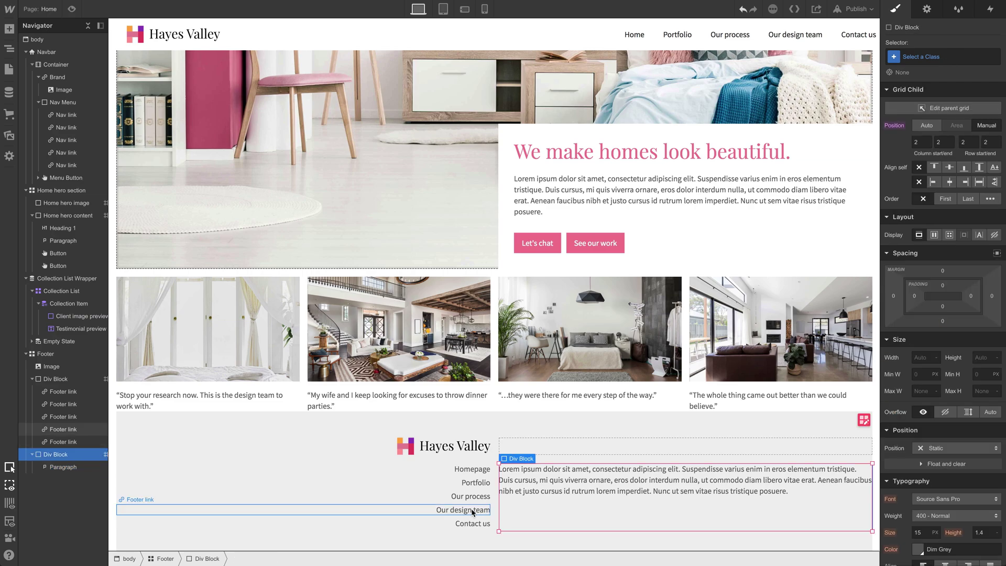
left_click(554, 490)
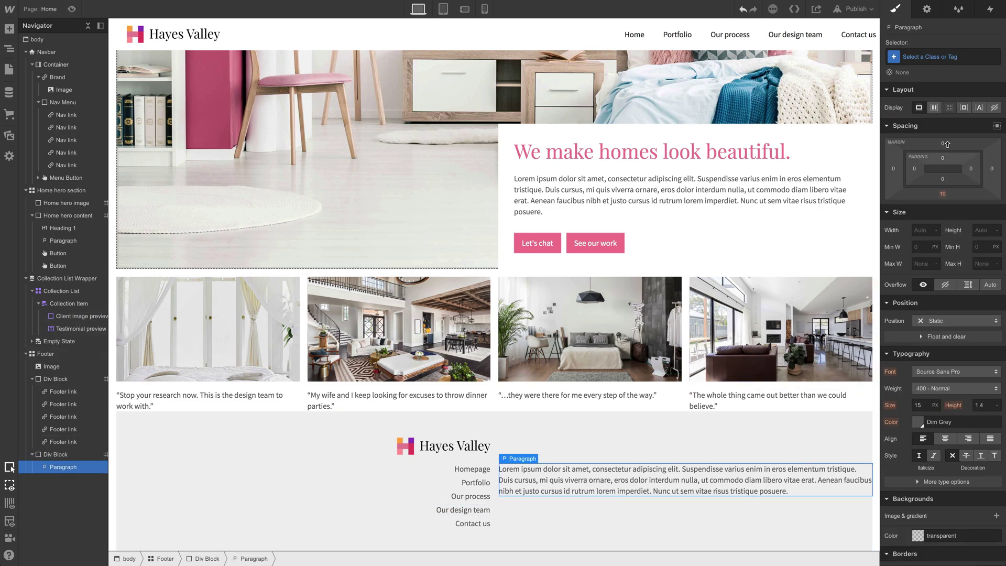
left_click(950, 58)
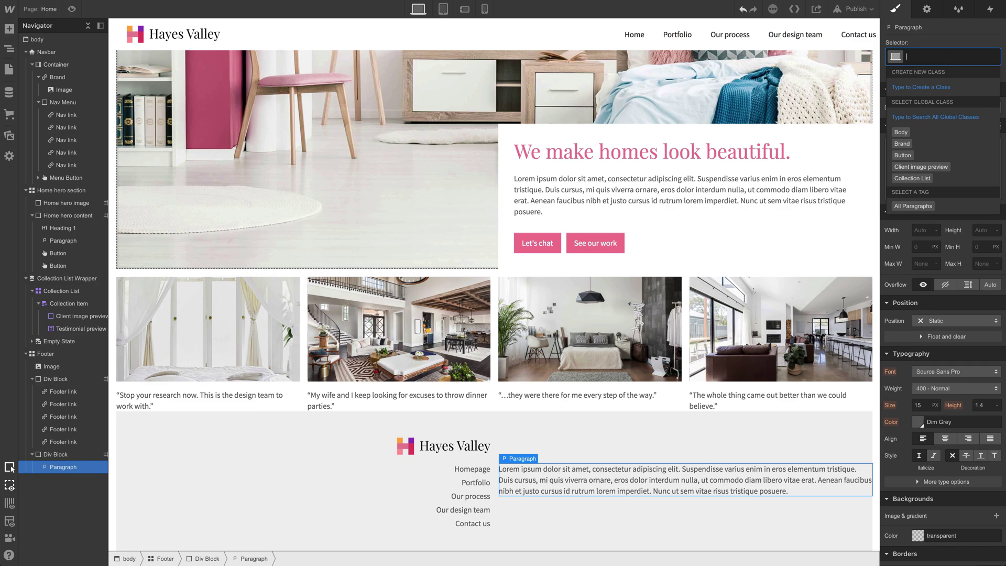
type("foot")
key("Return")
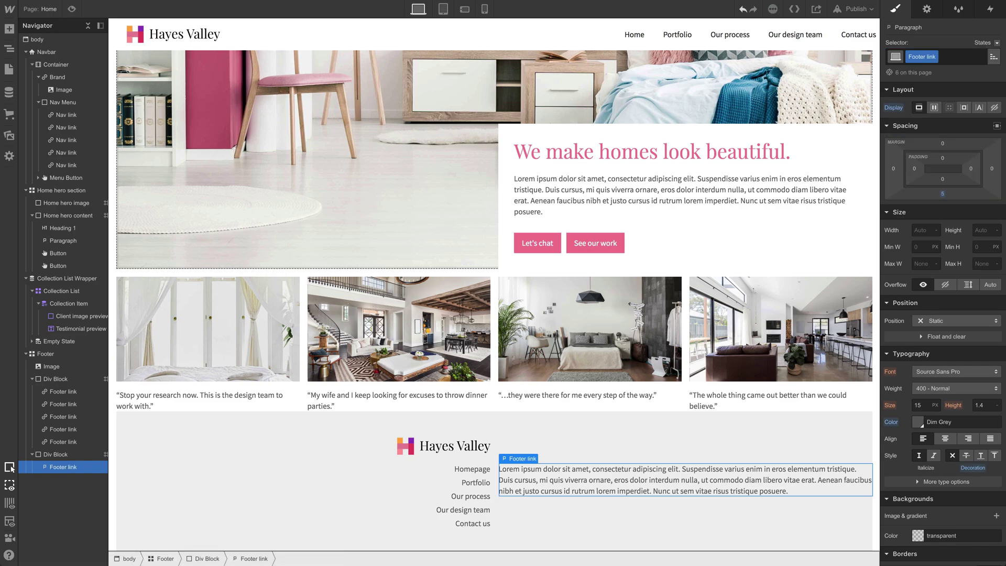
Rename the paragraph's class to "Footer text" and duplicate the paragraph twice
double_click(921, 56)
key("ctrl+d")
key("ctrl+d")
Try a bottom margin of 19 px on the Footer text class
scroll(529, 504, "down", 1)
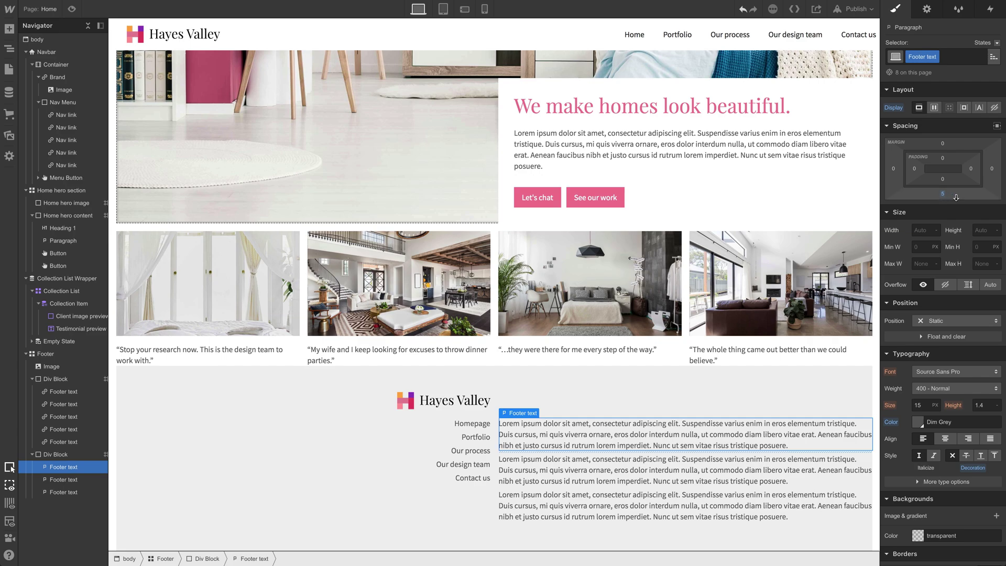
left_click_drag(950, 198, 798, 296)
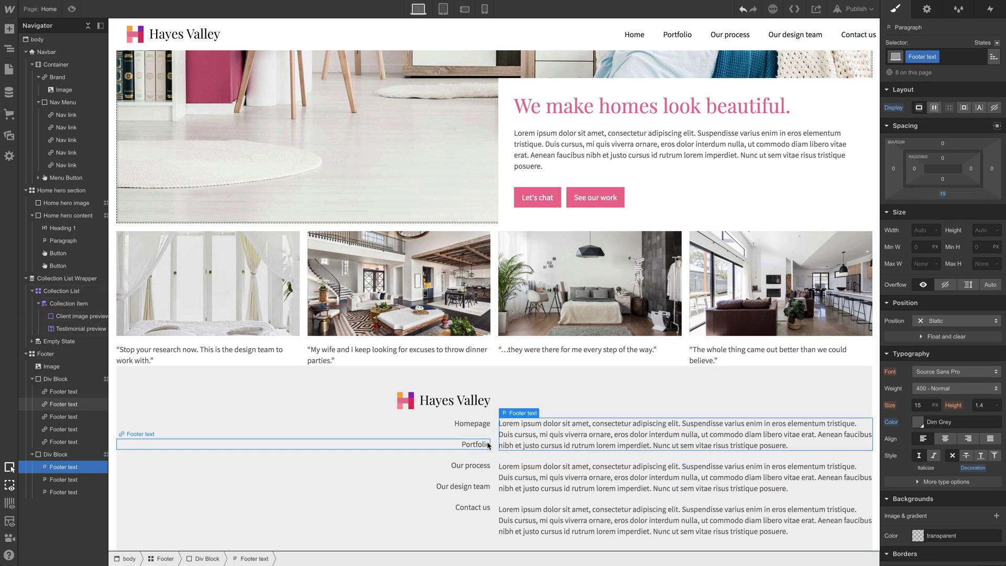
left_click(485, 425)
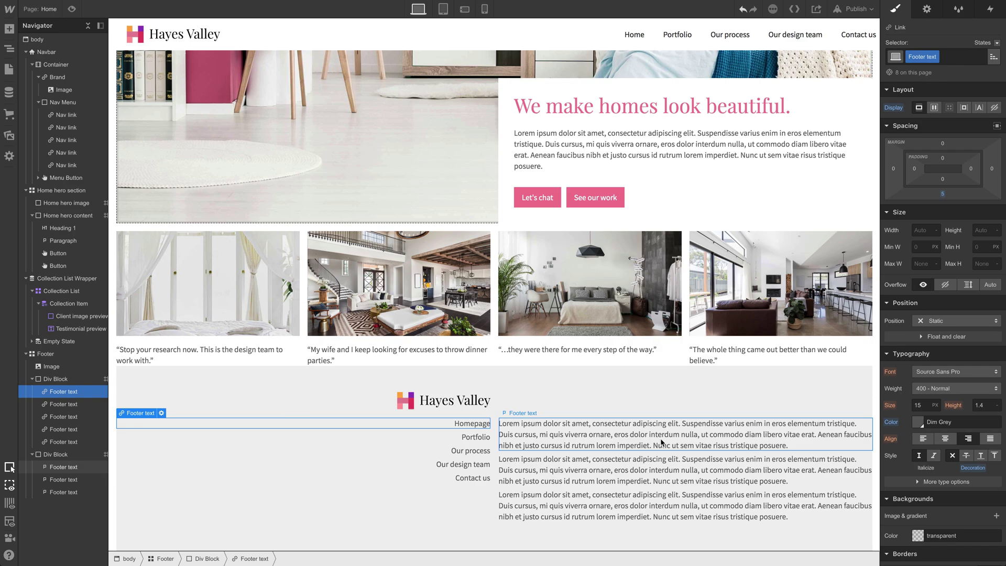
Replace the first footer paragraph's placeholder text with "Hayes Valley Interior Design, LLC" followed by the company's postal address
left_click(661, 442)
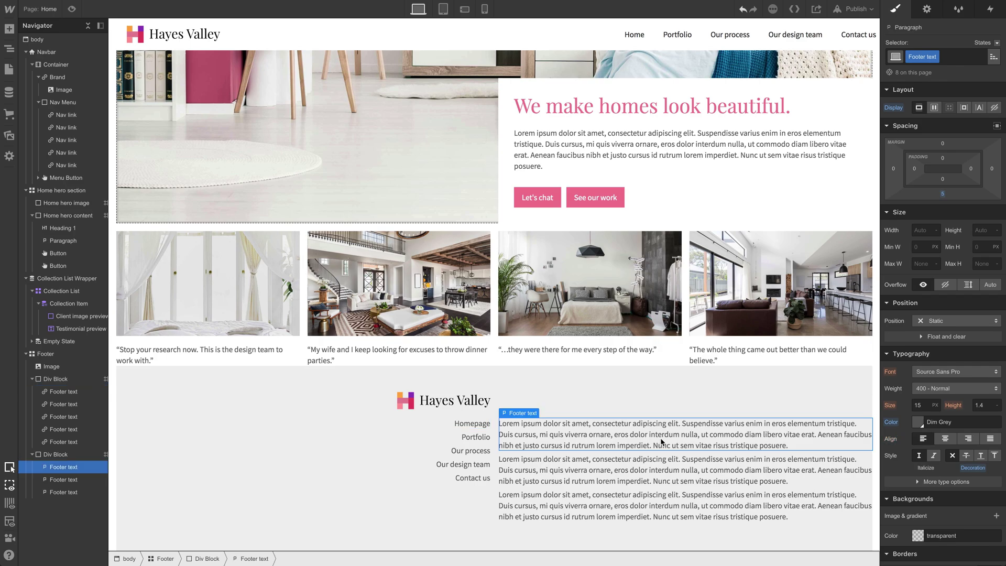
double_click(661, 441)
type("Hayes Valley Interior Design, LLC 47 West Hayes Valley Road, 2nd Floor, San Francisco, CA 94102")
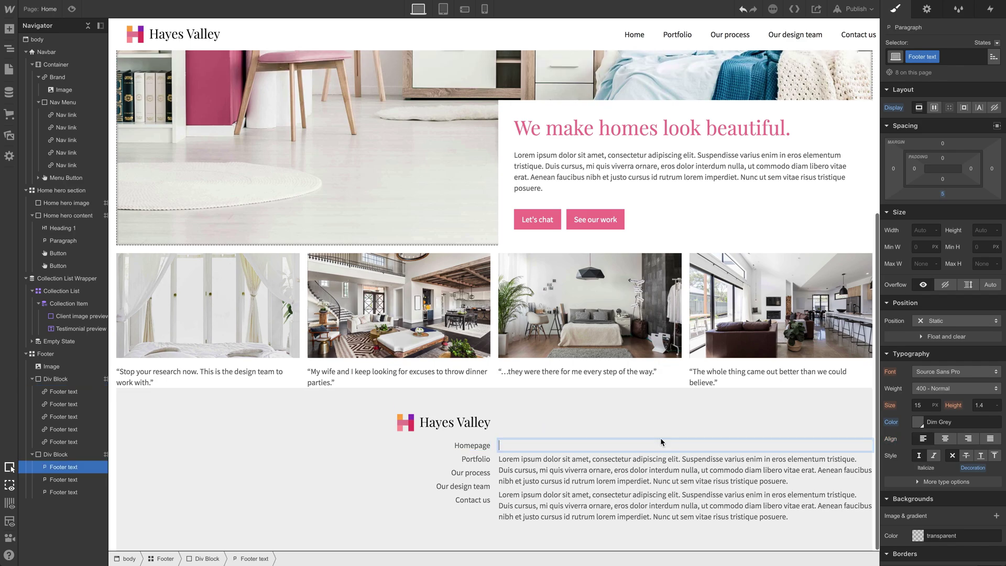
Break the first paragraph into three lines for company name, street with floor, and city with ZIP code, removing the separating commas
left_click(608, 445)
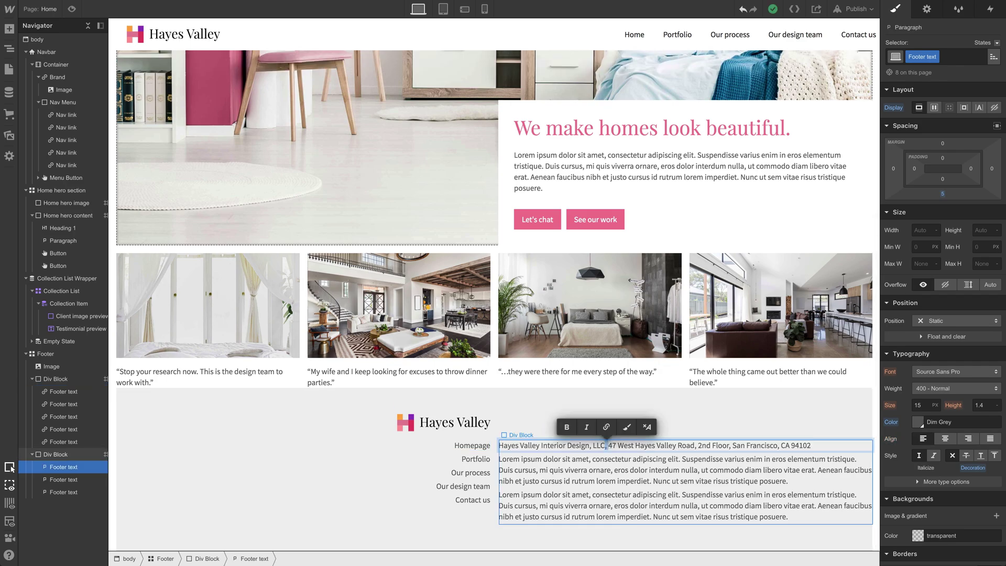
key("BackSpace")
key("BackSpace")
key("shift+Return")
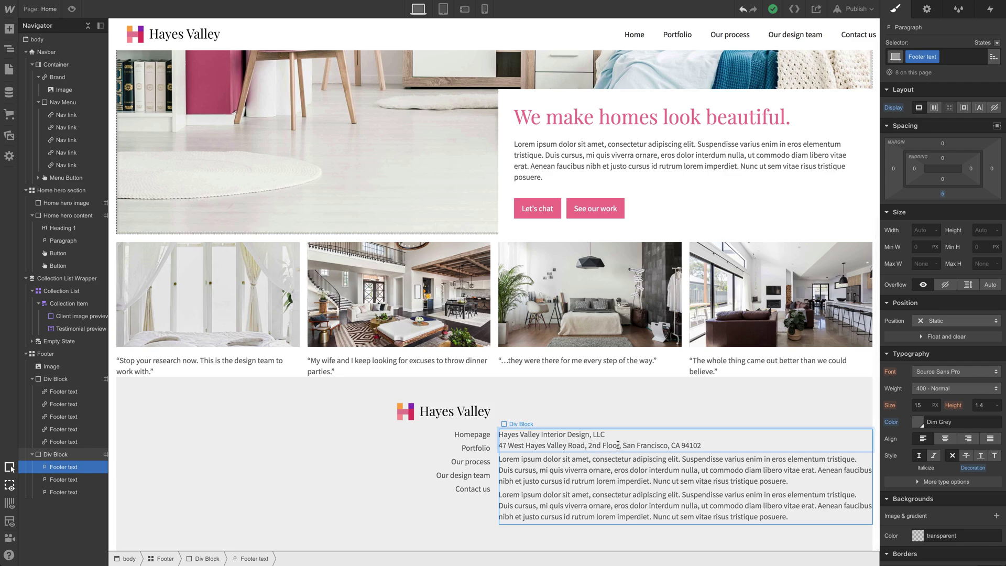
left_click(622, 445)
key("BackSpace")
key("BackSpace")
key("shift+Return")
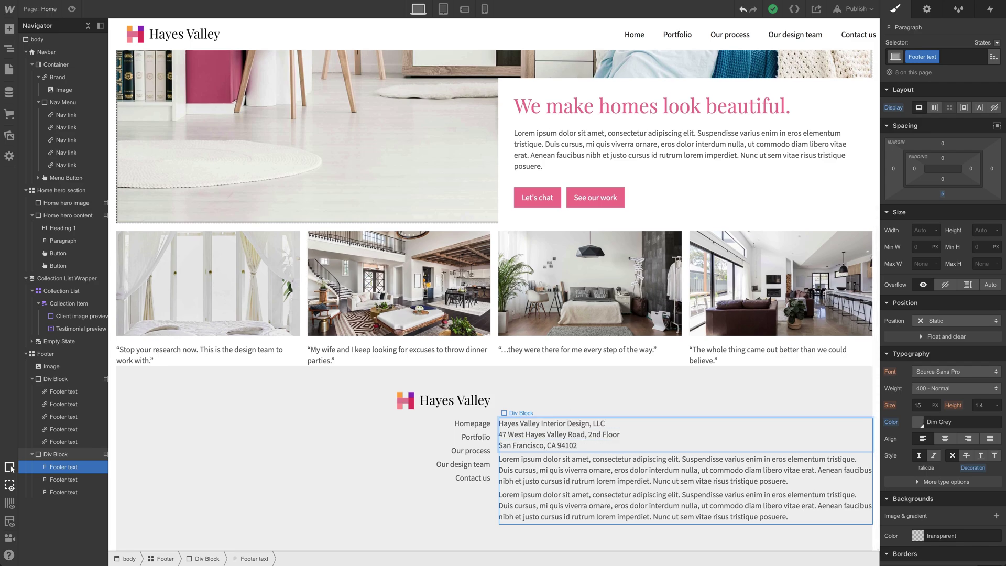
Replace the second footer paragraph's placeholder text with the company's phone number
left_click(618, 470)
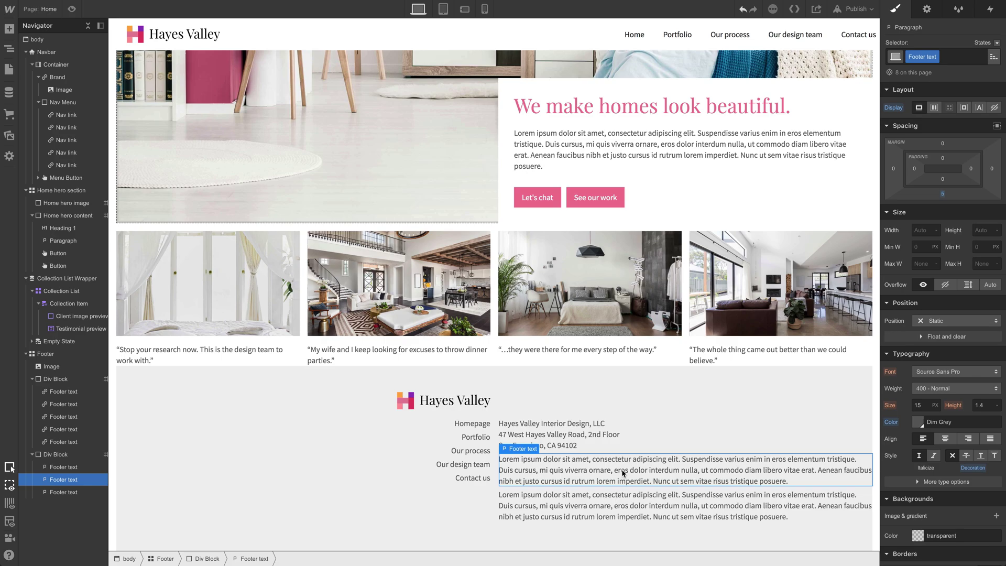
double_click(622, 470)
type("(4")
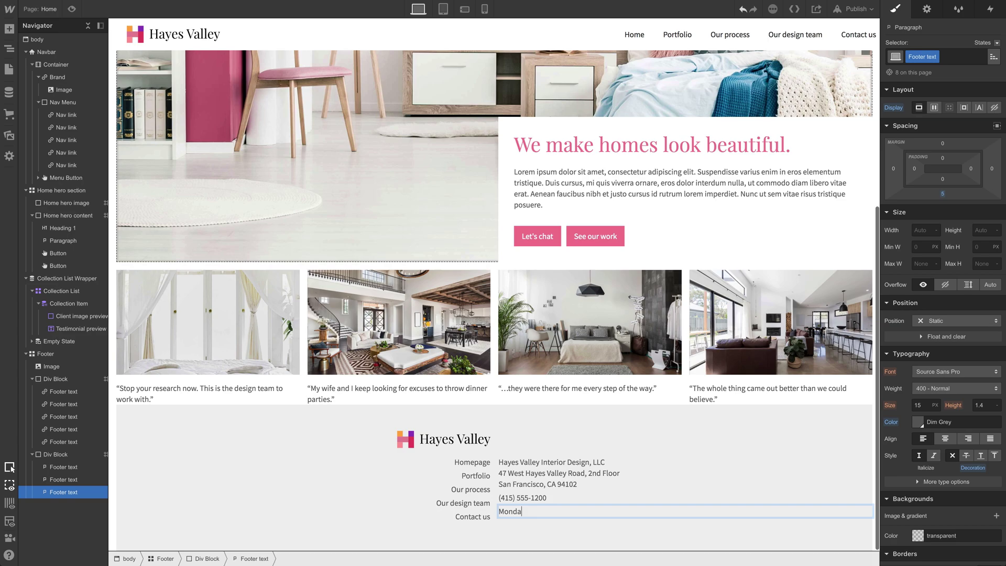
Complete the third footer paragraph with opening hours on two lines: "Monday – Friday" and "9 a.m. to 4:30 p.m. PT"
type("y ")
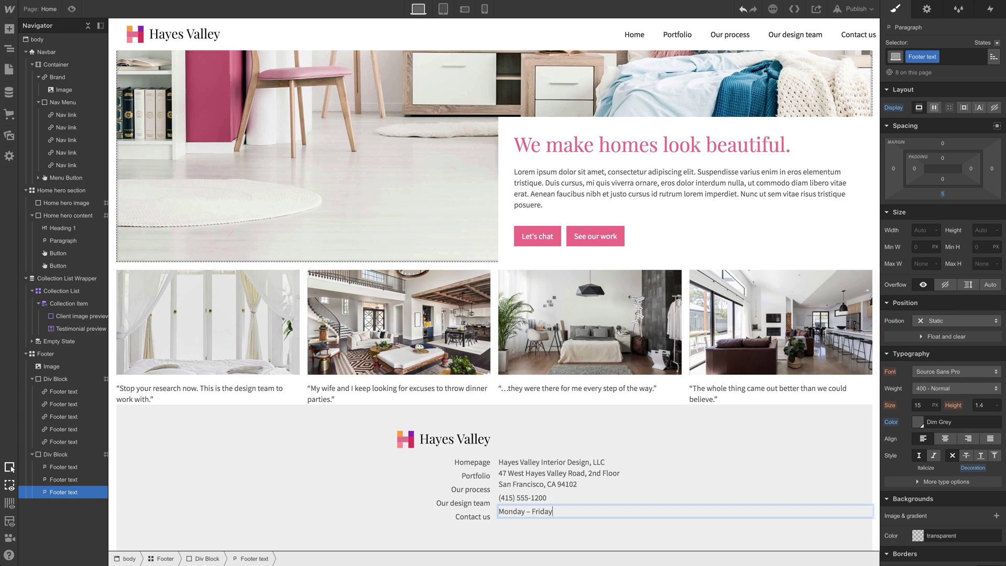
type("– Friday 9")
key("shift+Return")
type("9 a.m. to")
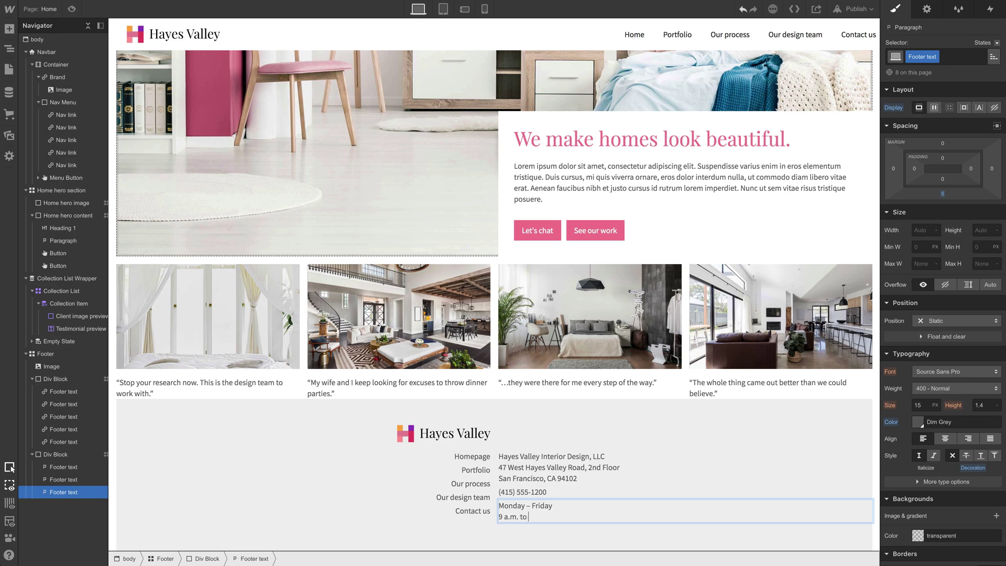
type(" 4:30 p.m. PT")
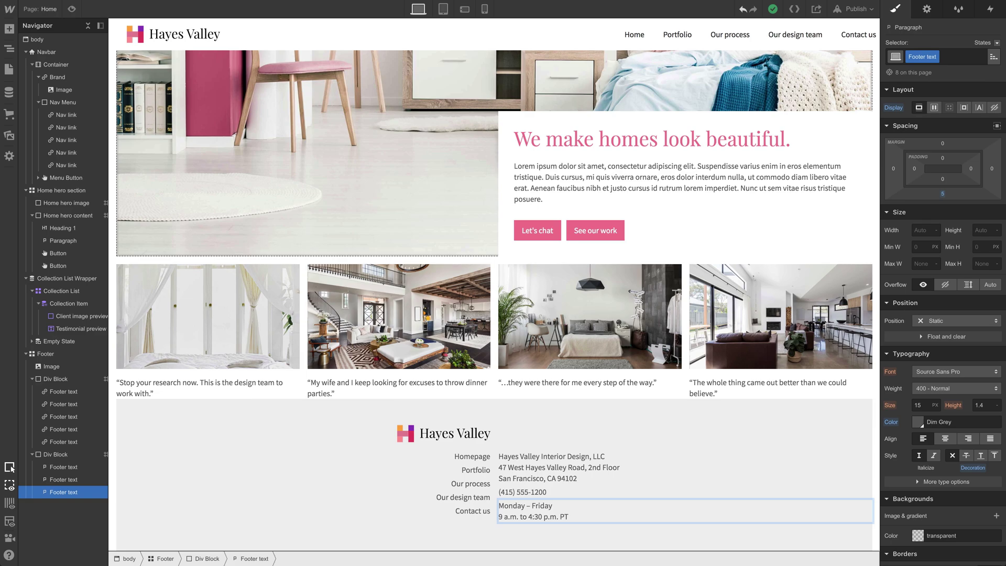
left_click(583, 469)
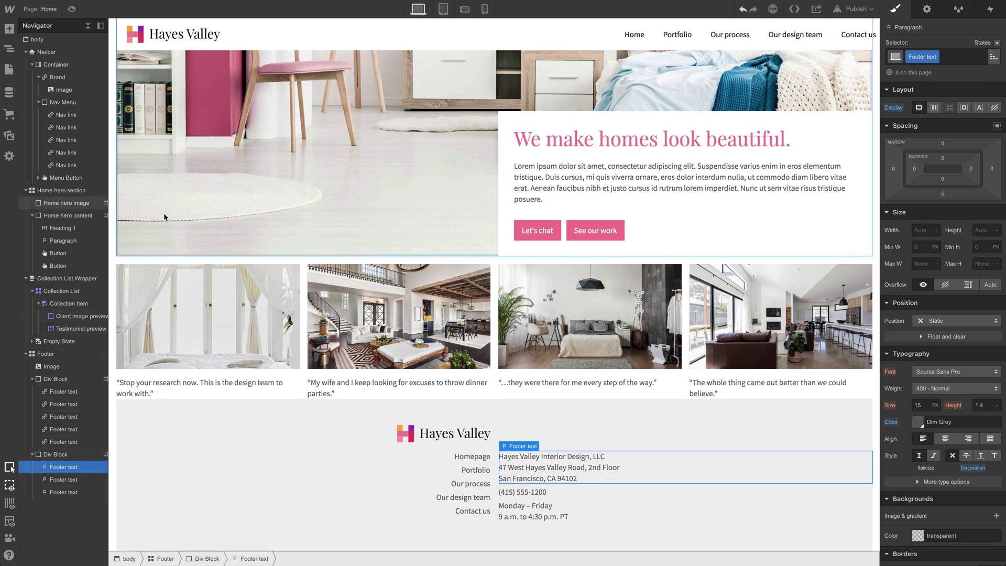
Copy the hero section's Let's chat button into the footer's contact details div block, directly below the opening hours
left_click(11, 30)
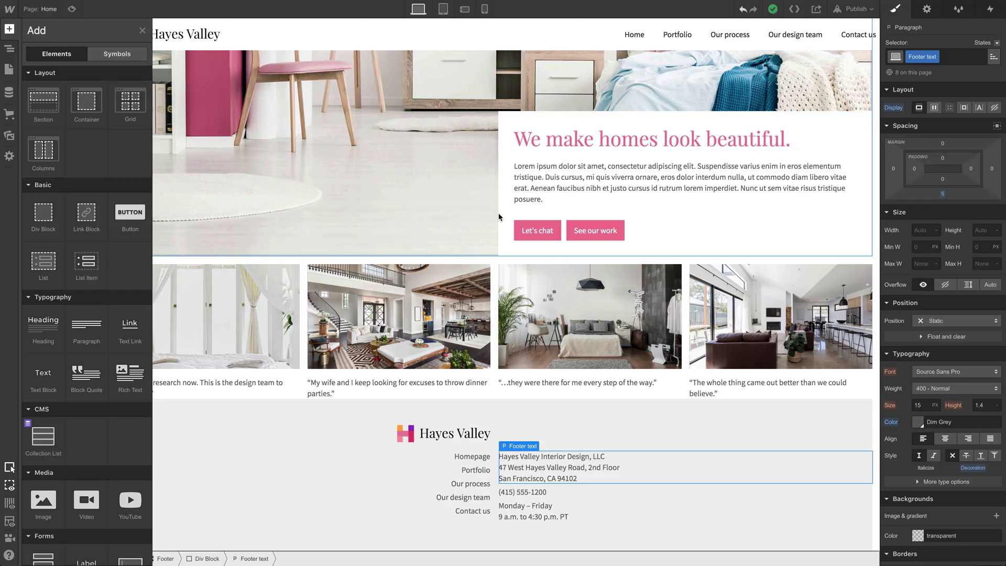
key("z")
left_click(540, 234)
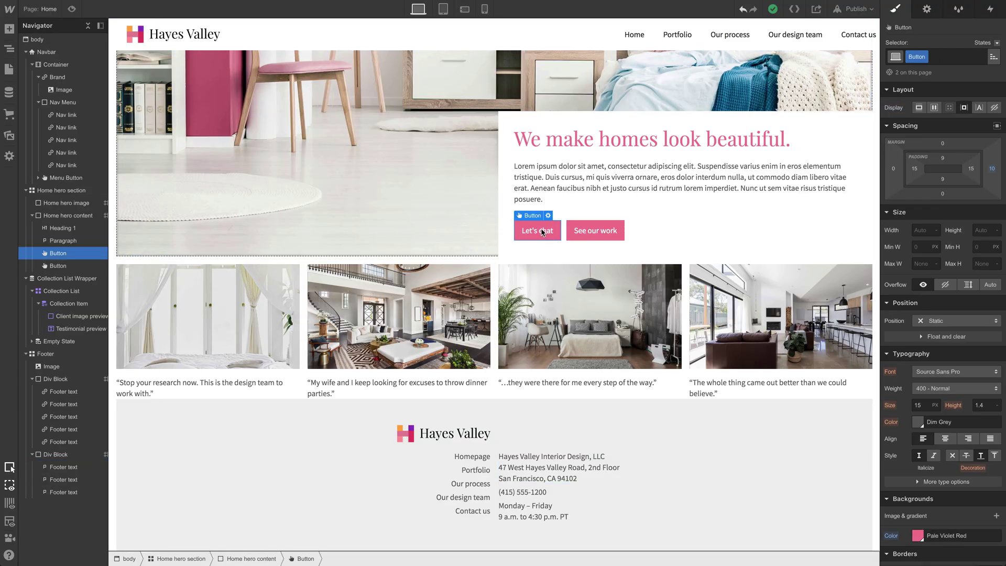
left_click_drag(542, 229, 531, 520)
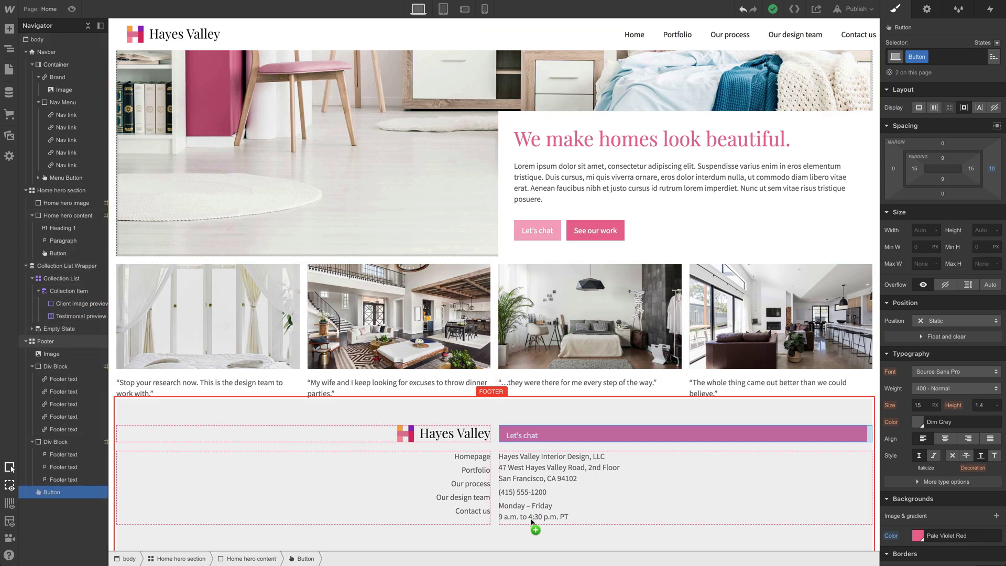
left_click_drag(101, 478, 78, 465)
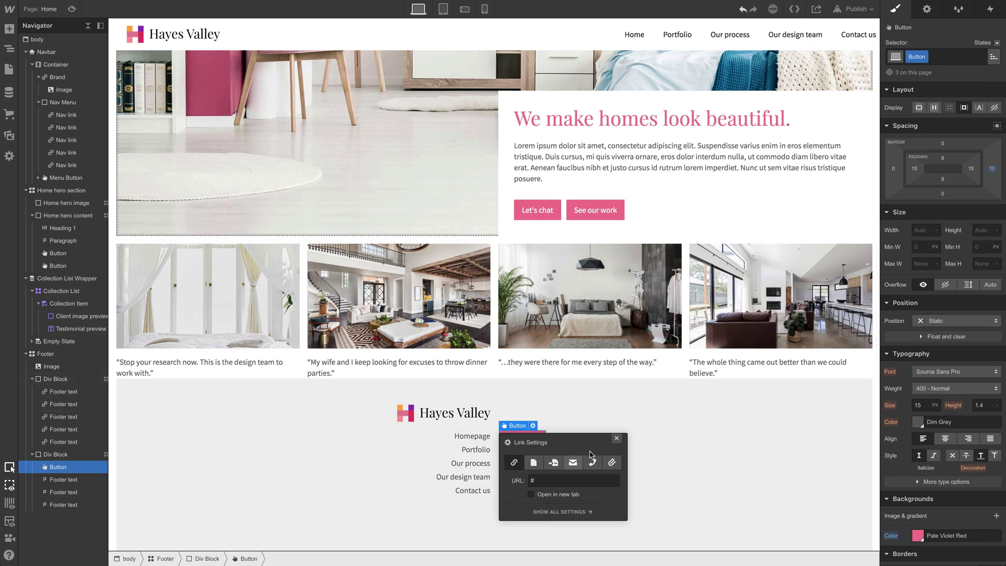
left_click(616, 439)
left_click_drag(534, 442, 521, 516)
left_click(657, 534)
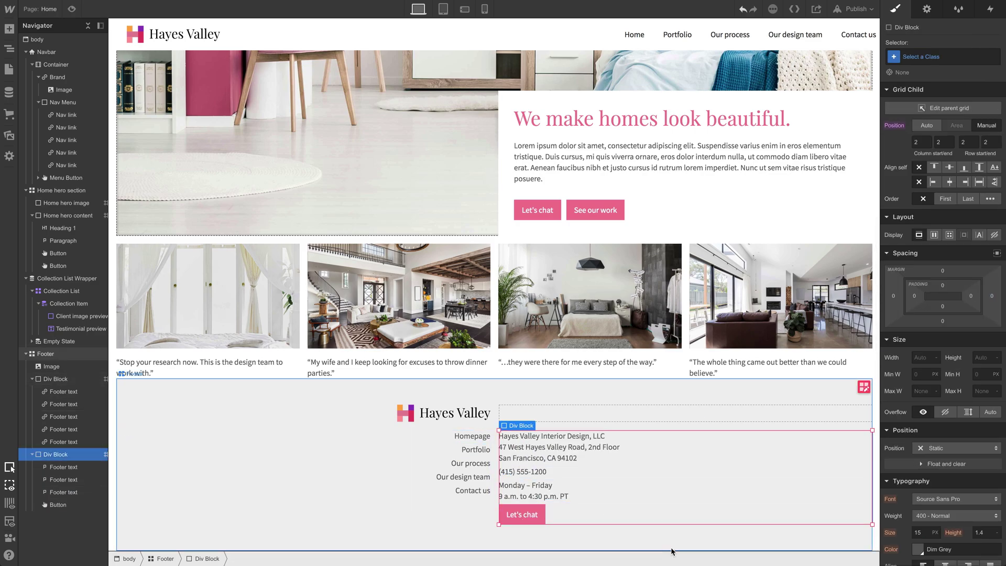
Set the left and right padding of the Button class to 29 px
left_click(523, 515)
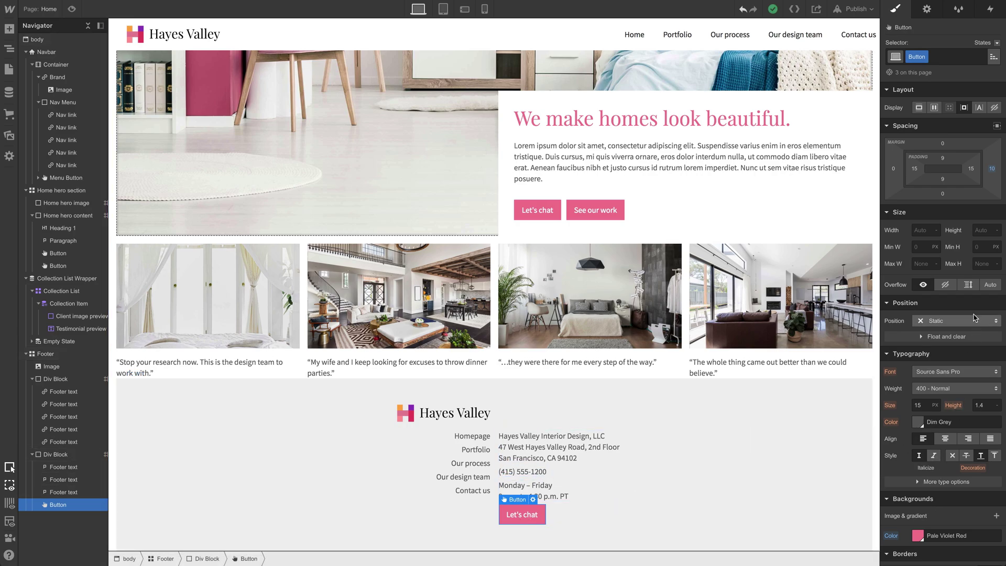
mouse_move(937, 178)
left_mouse_down()
mouse_move(949, 173)
mouse_move(933, 171)
left_mouse_up()
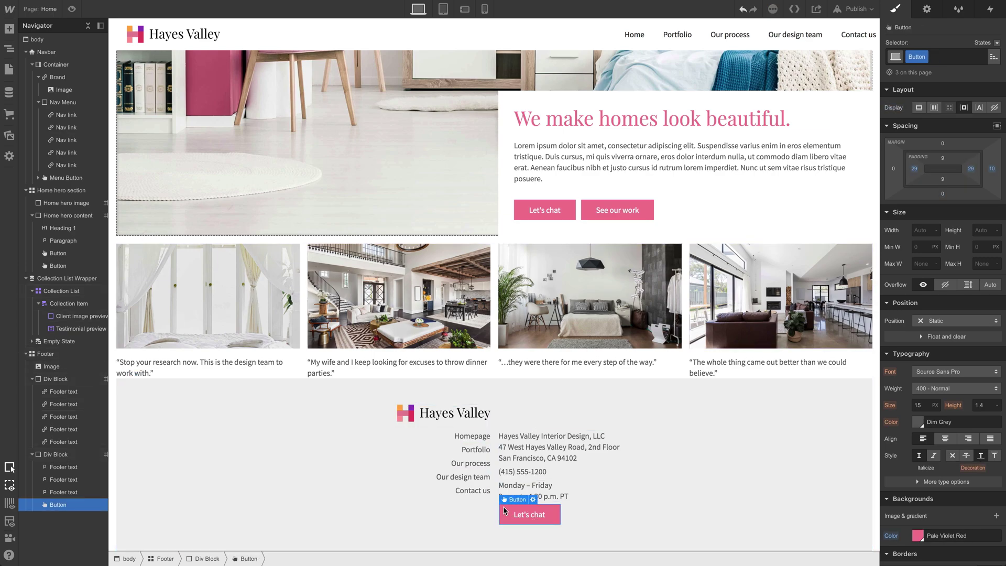
left_click(547, 214)
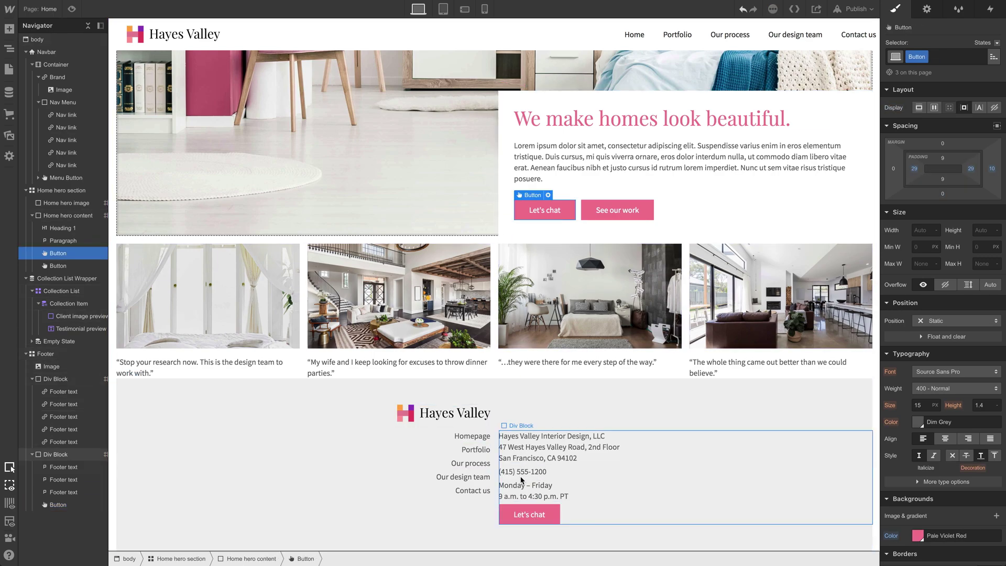
Add a combo class named "Smaller" to the footer's Let's chat button
left_click(517, 512)
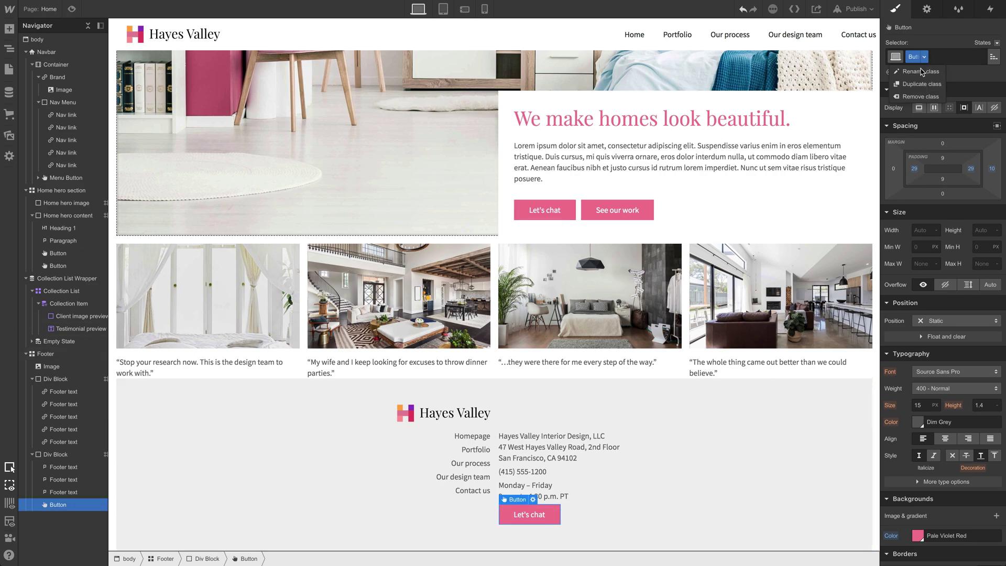
left_click(929, 52)
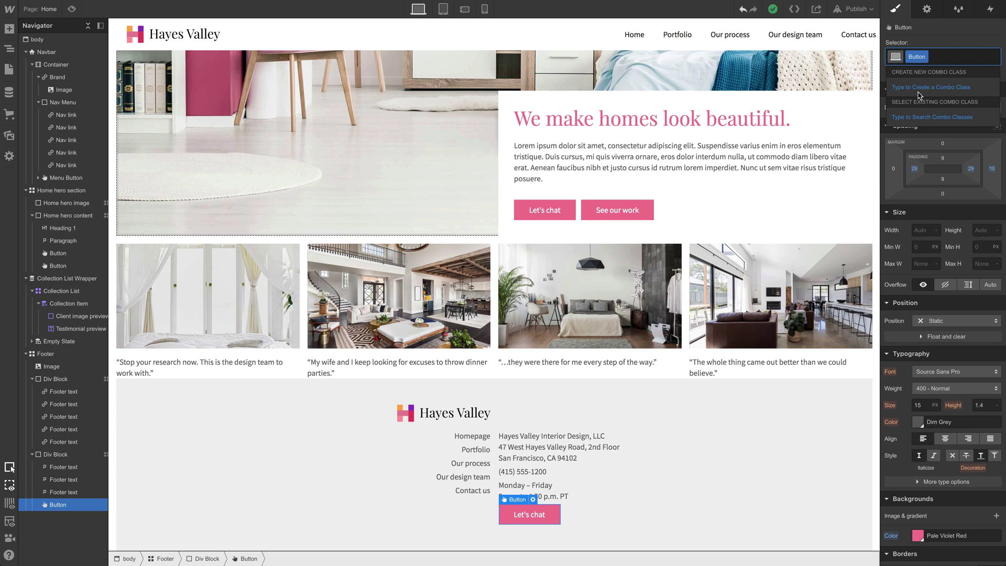
key("Escape")
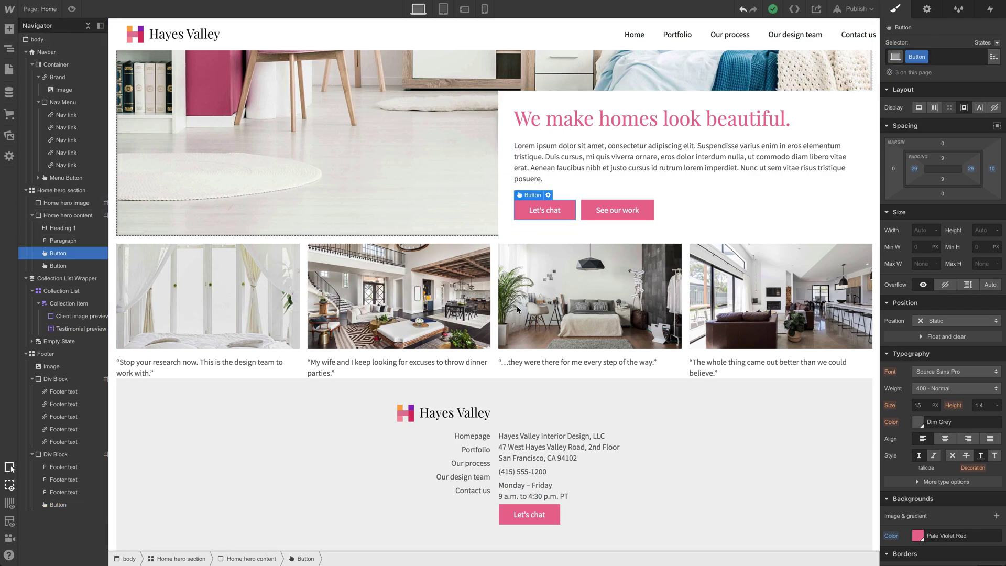
left_click(960, 57)
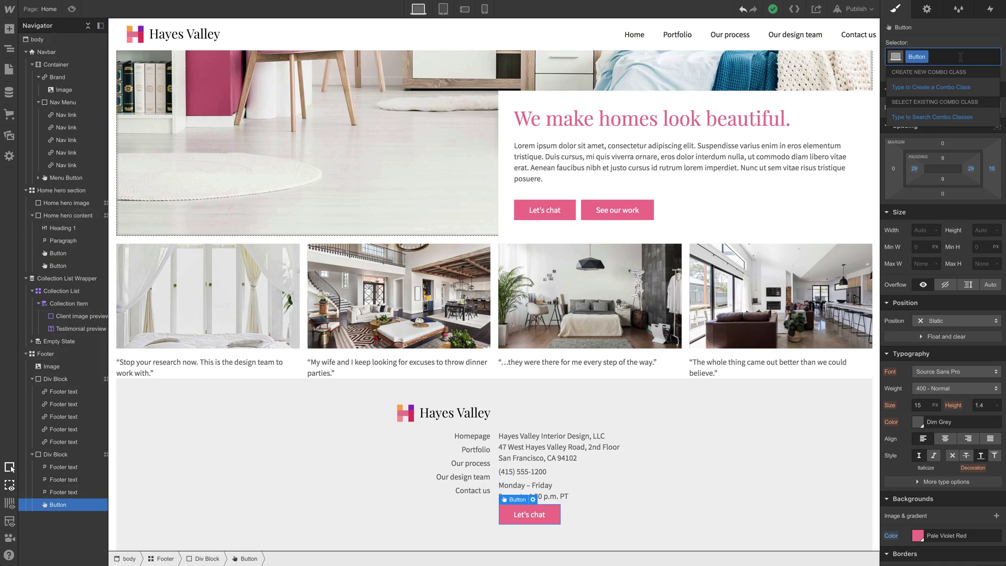
type("Smaller")
key("Return")
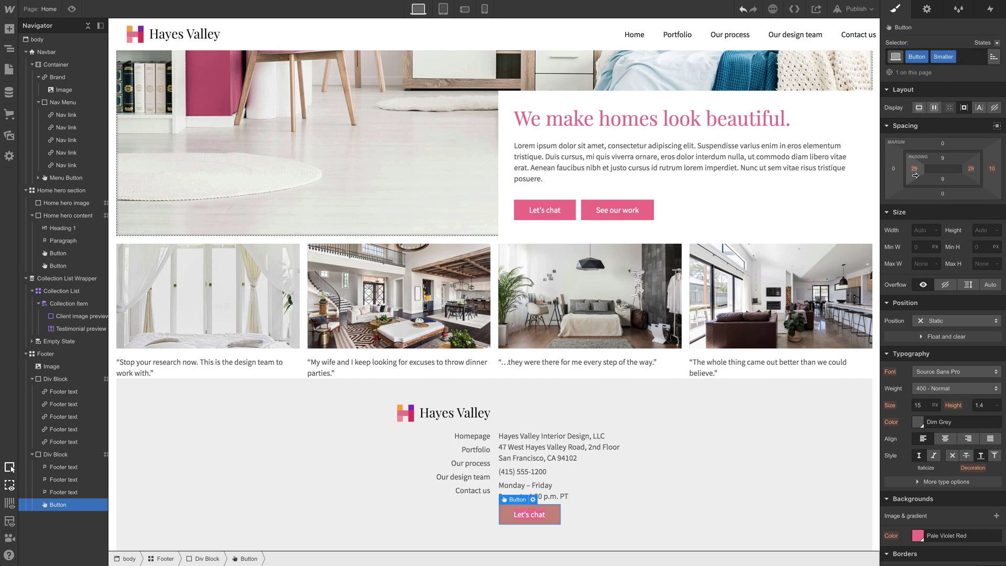
Try padding of 25 px on the sides and 5 px above and below on the Smaller combo class
left_click_drag(915, 176, 903, 178)
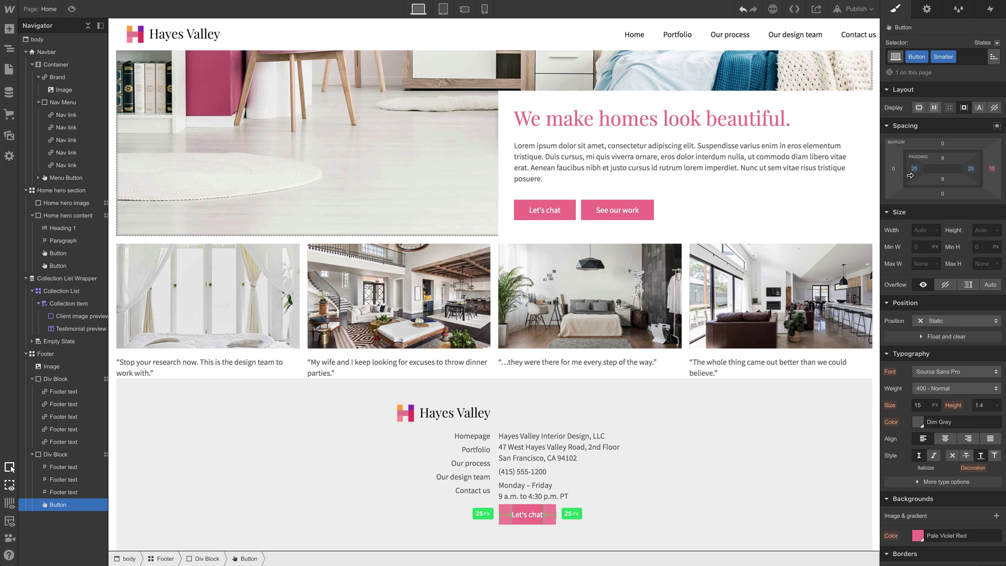
left_click_drag(910, 176, 956, 152)
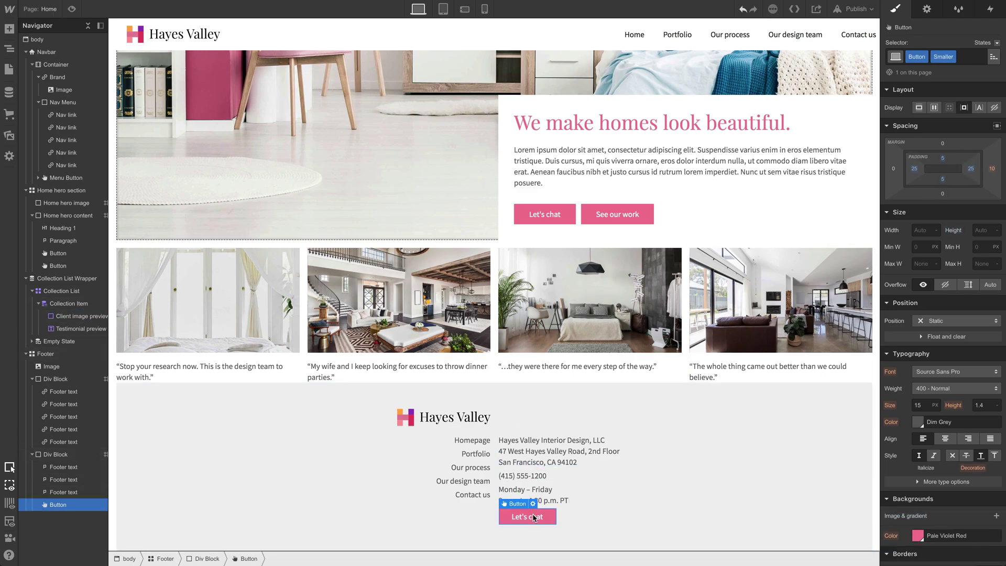
Try background color #c98090 on the Button class and return it to the Pale Violet Red swatch
left_click(617, 214)
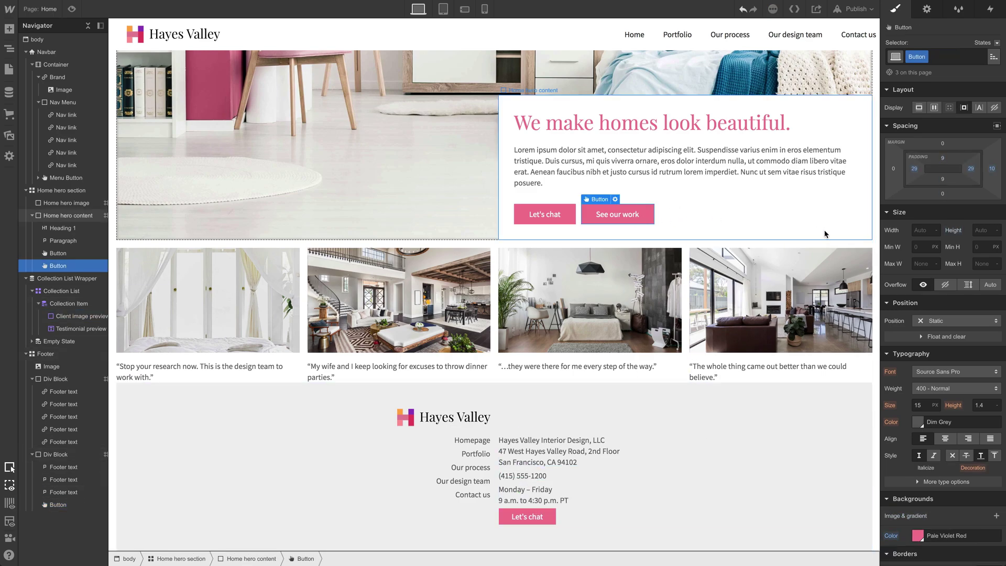
left_click(917, 535)
mouse_move(922, 446)
left_mouse_down()
mouse_move(967, 444)
mouse_move(906, 443)
mouse_move(928, 425)
left_mouse_up()
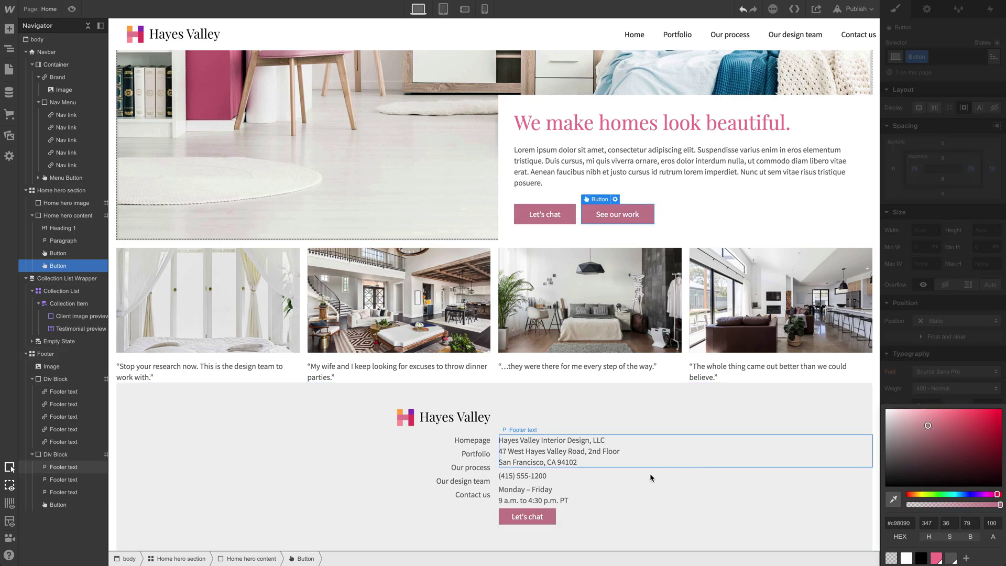
left_click(936, 558)
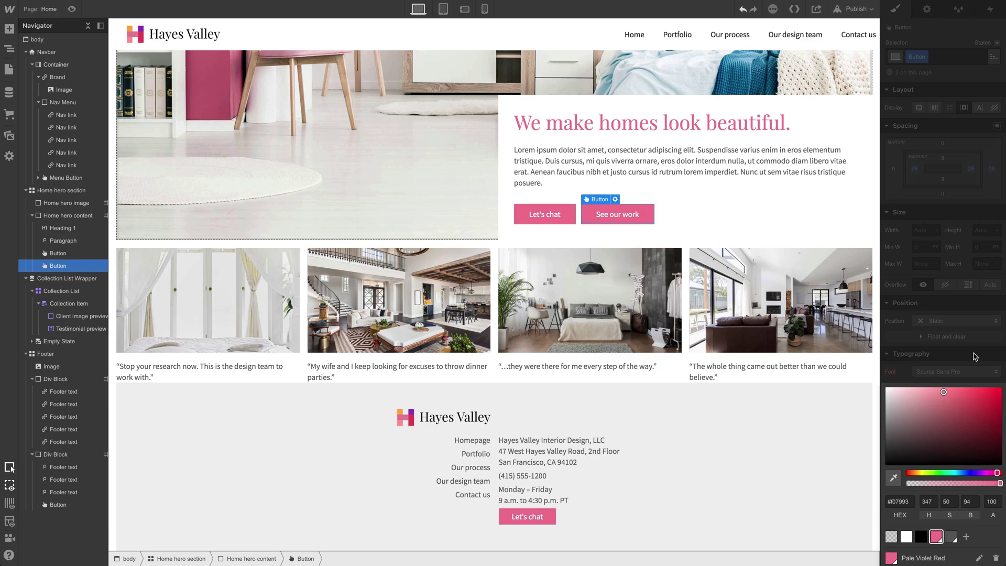
left_click(527, 517)
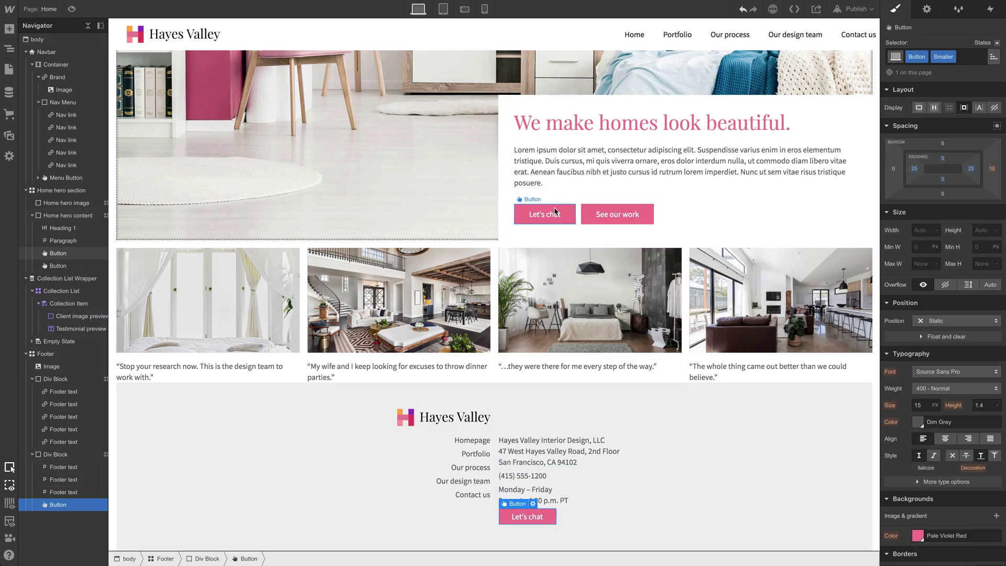
left_click(615, 425)
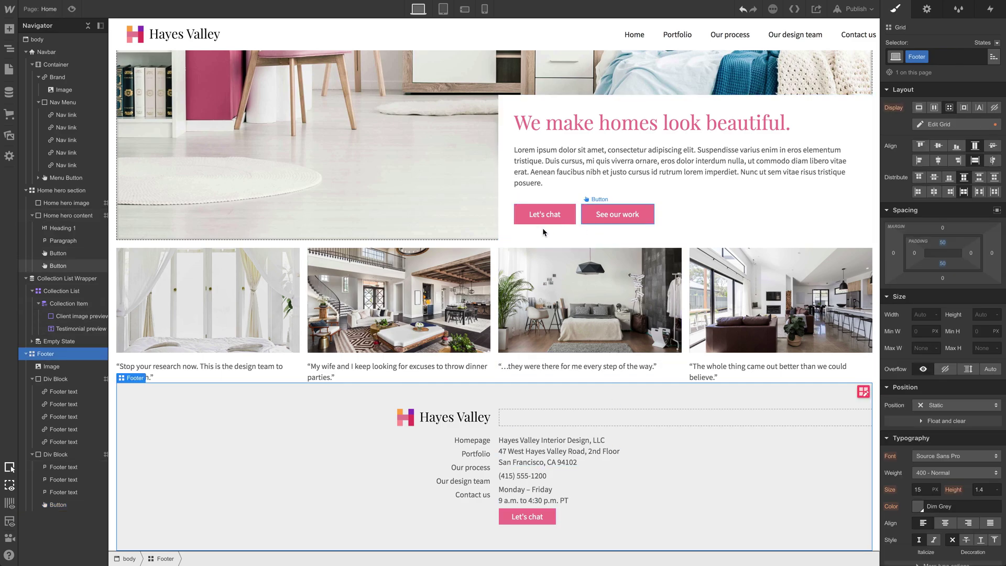
left_click(628, 495)
left_click(667, 533)
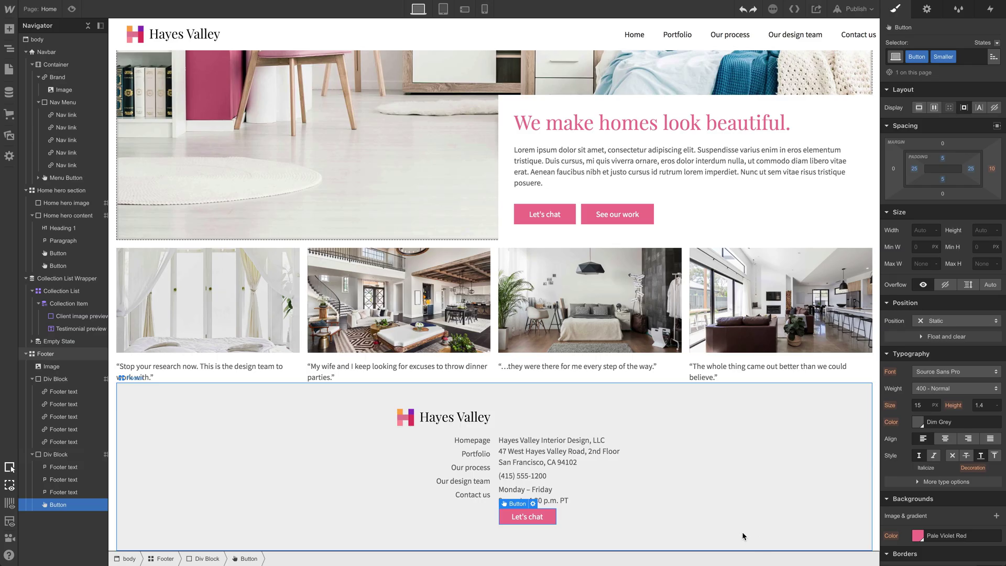
Set the left and right padding of the Button class to 30 px from the hero's Let's chat button
left_click(570, 223)
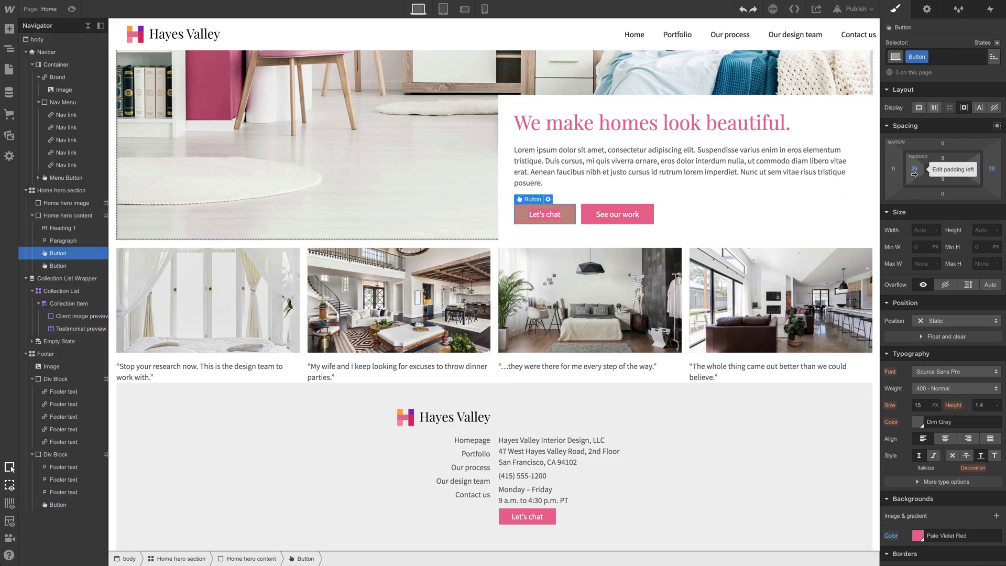
left_click_drag(914, 173, 916, 174)
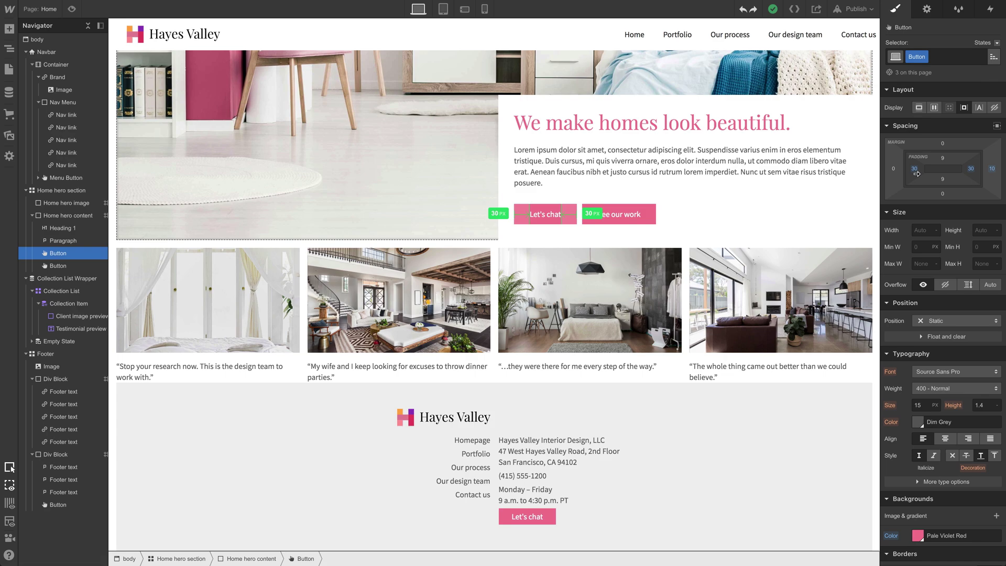
Reset the padding overrides on the footer button's Smaller combo class so it inherits from the Button class
left_click(545, 516)
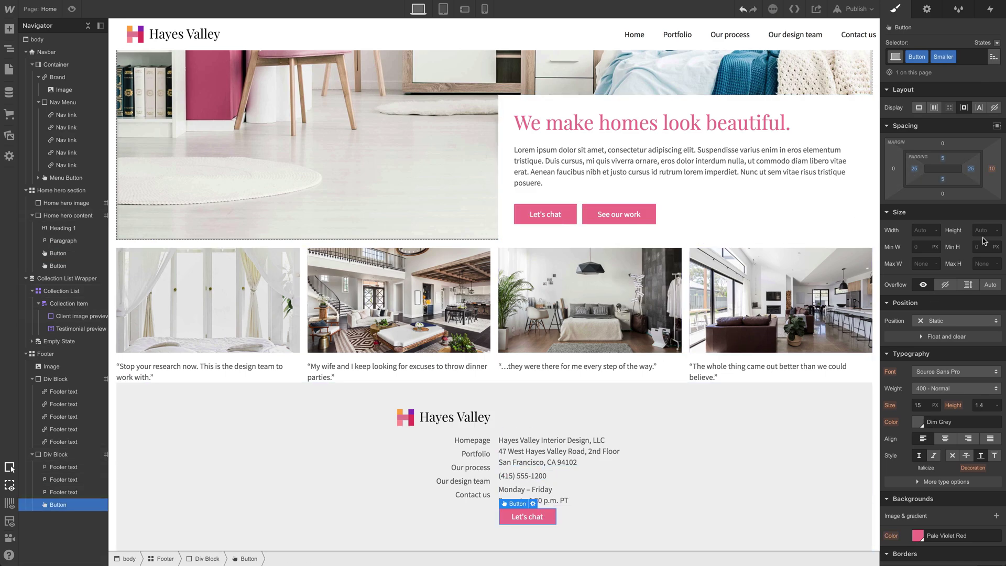
left_click(913, 170, "alt")
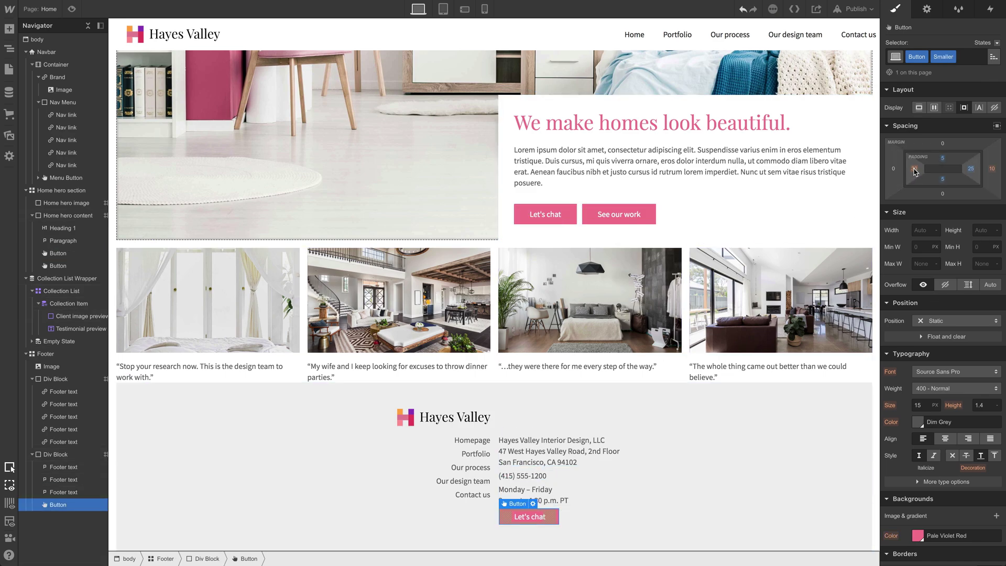
left_click(970, 170, "alt")
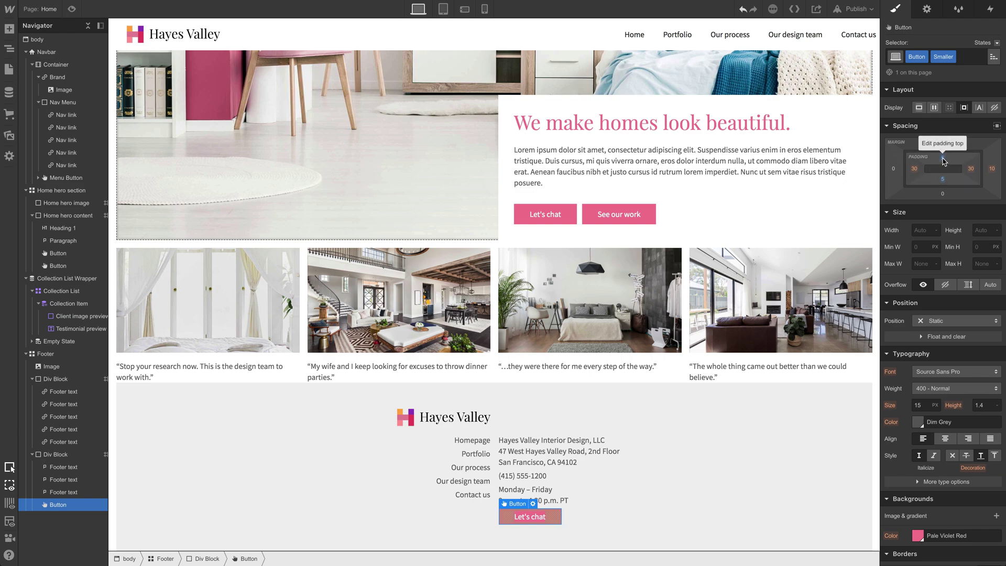
left_click(943, 161, "alt")
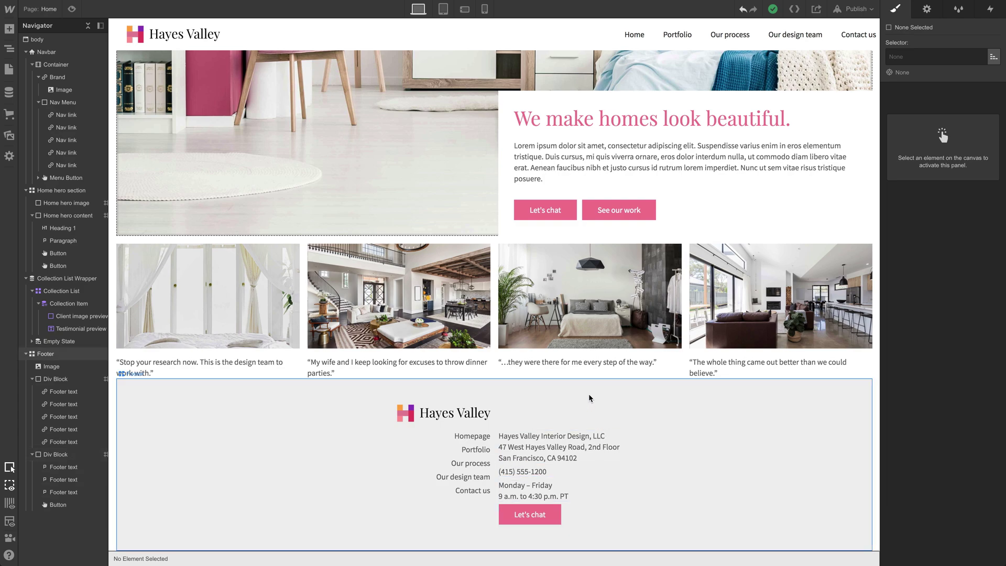
Rename the class of the div block holding the footer's navigation links to "Little content holder left"
left_click(589, 397)
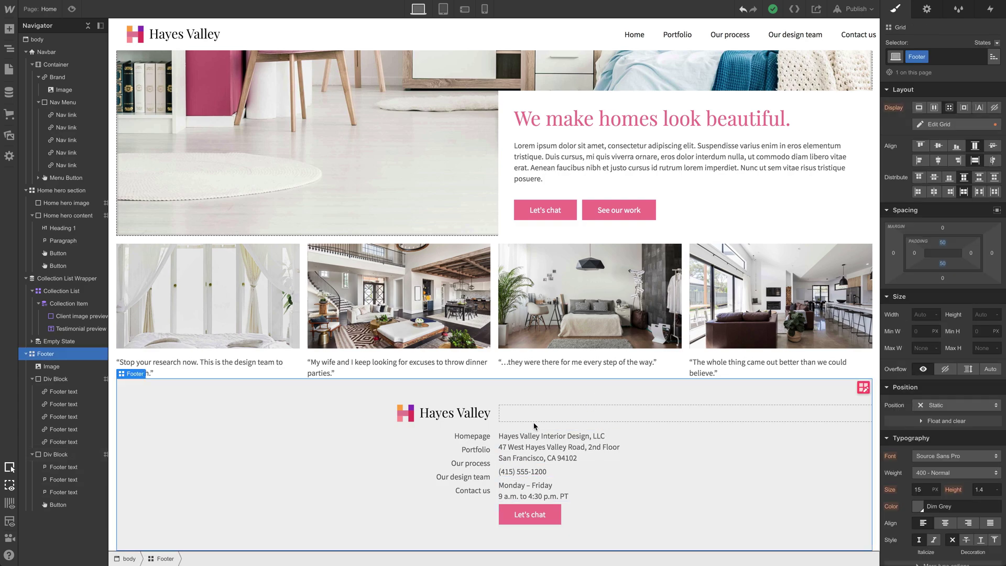
left_click(388, 510)
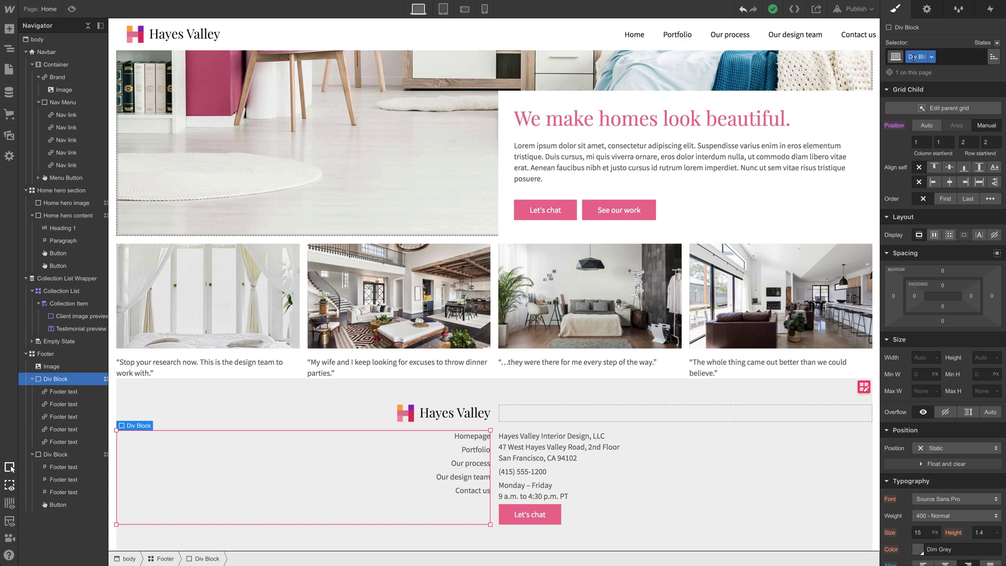
double_click(912, 56)
key("Return")
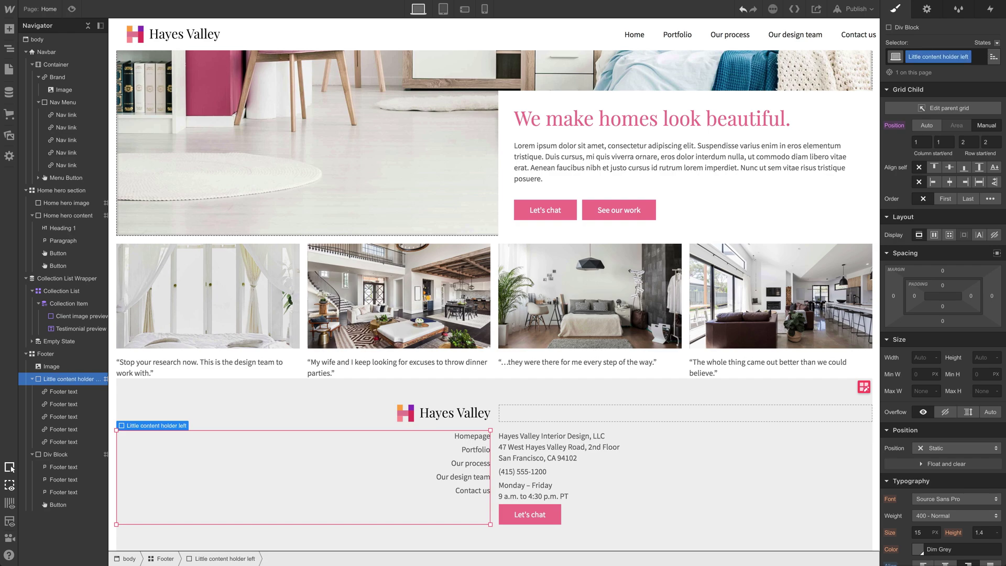
Create the class "Little content holder right" on the div block holding the footer's contact details
left_click(733, 472)
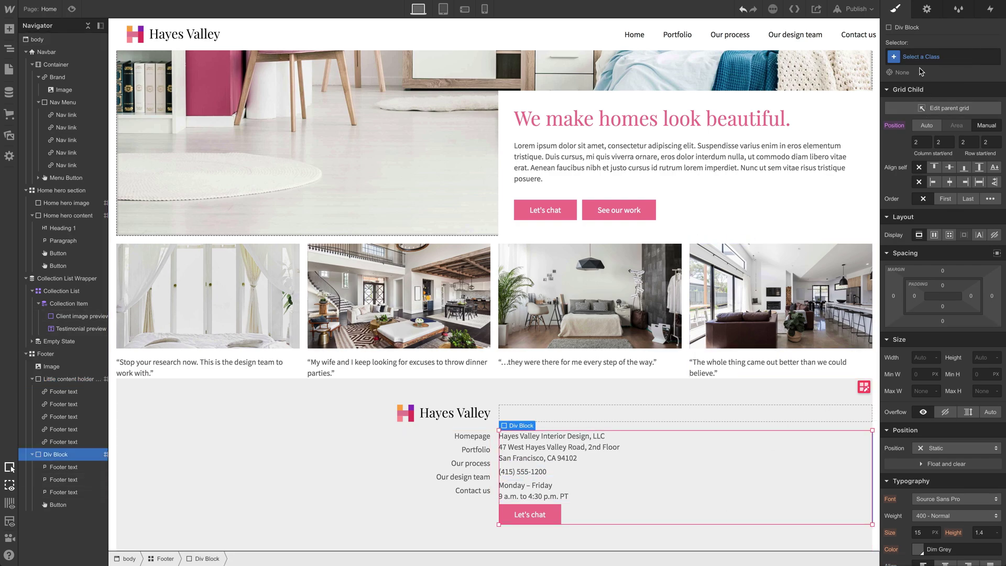
left_click(923, 53)
type("Little")
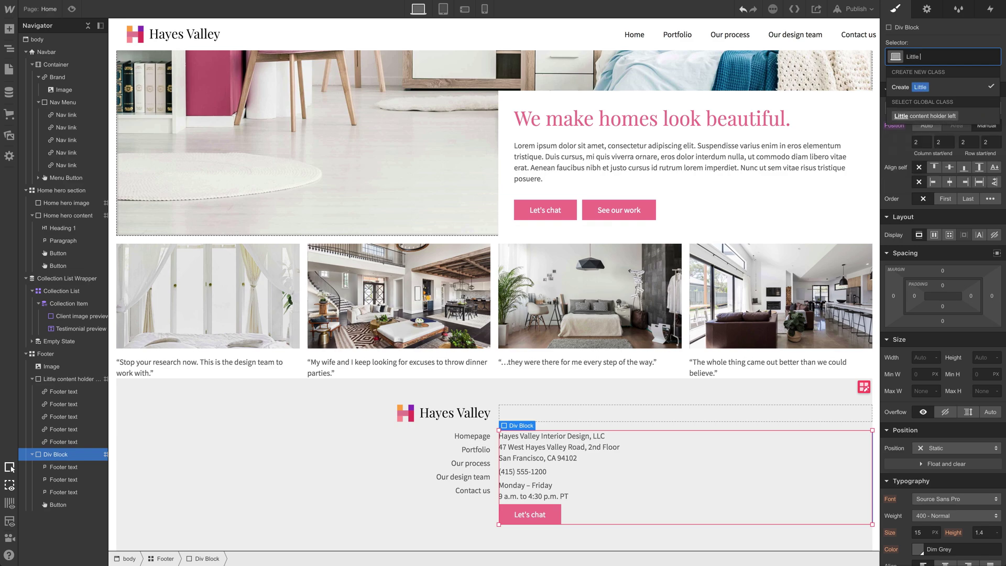
type(" content holder right")
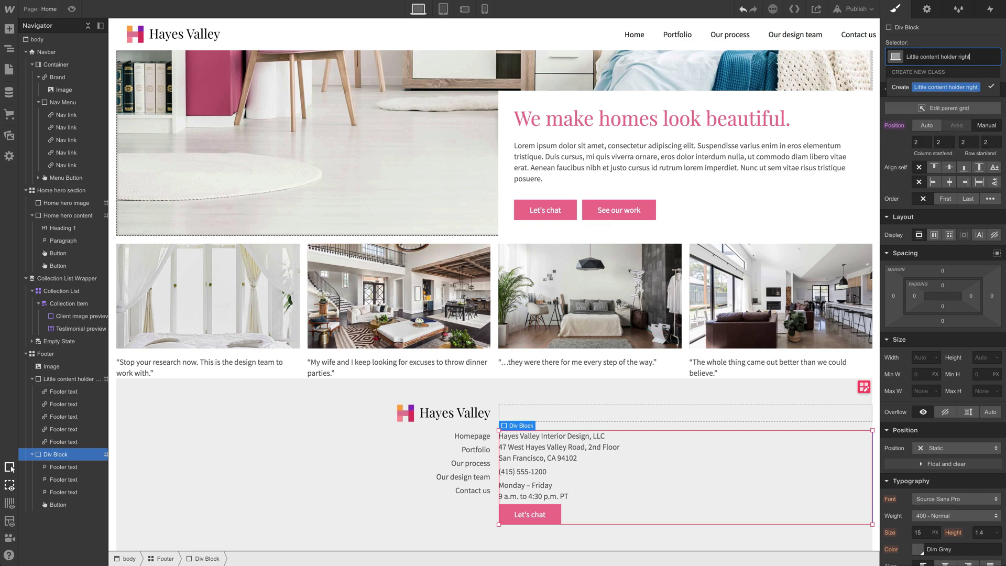
key("Return")
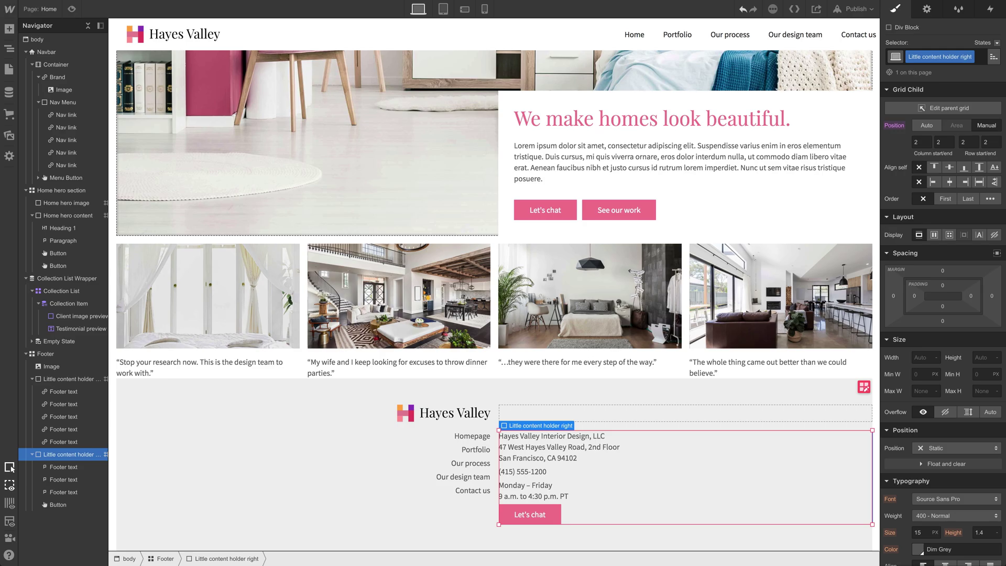